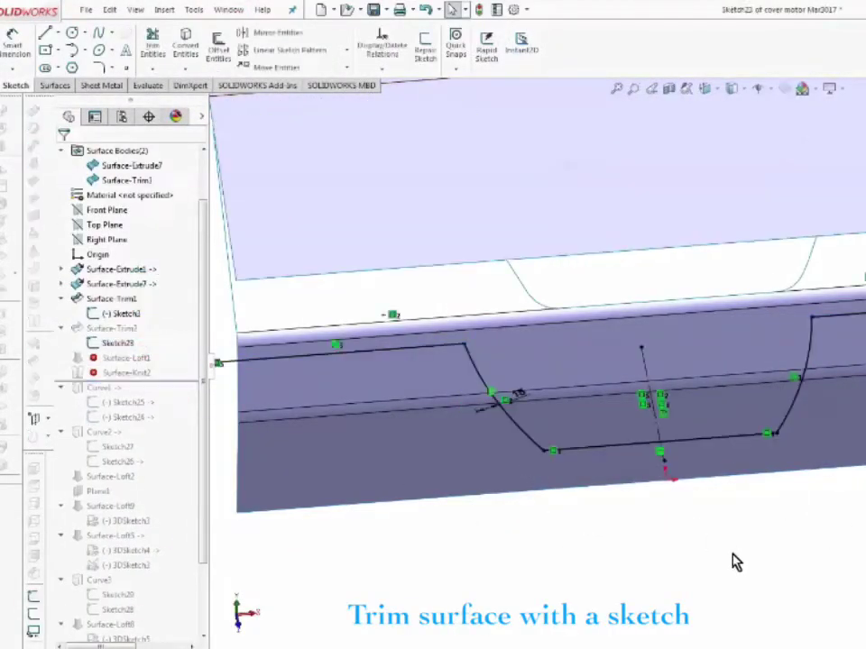
Round the two lower corners of the notch trim sketch with R10 sketch fillets
left_click(553, 451)
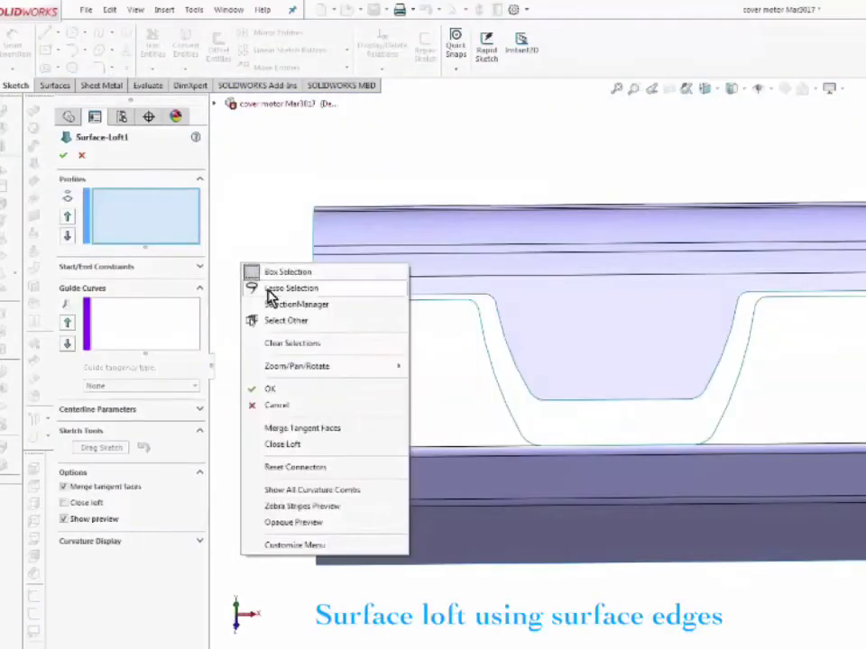
Pick the notch outline edges on each side as the loft's two profile groups, including the curved fillet edge
left_click(272, 305)
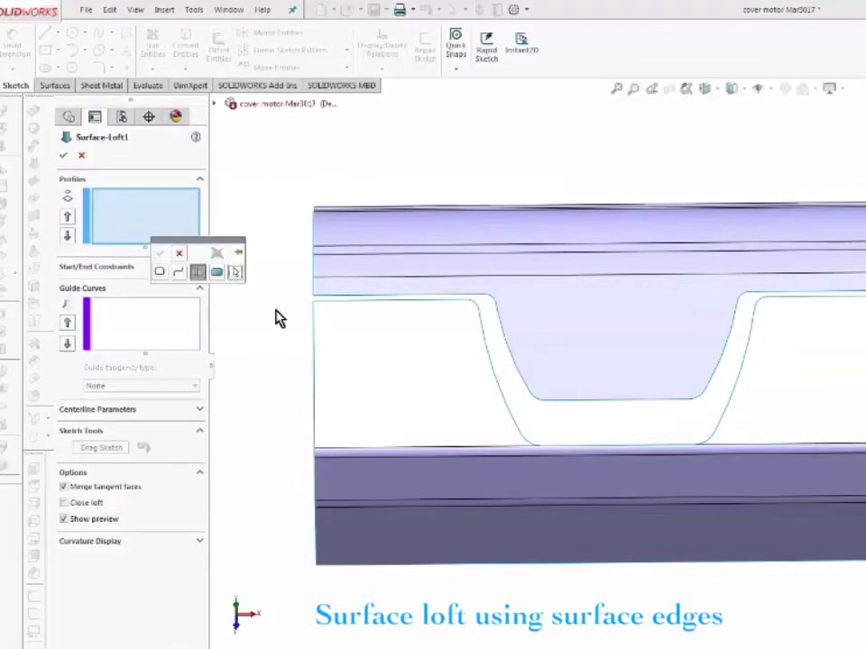
left_click(332, 300)
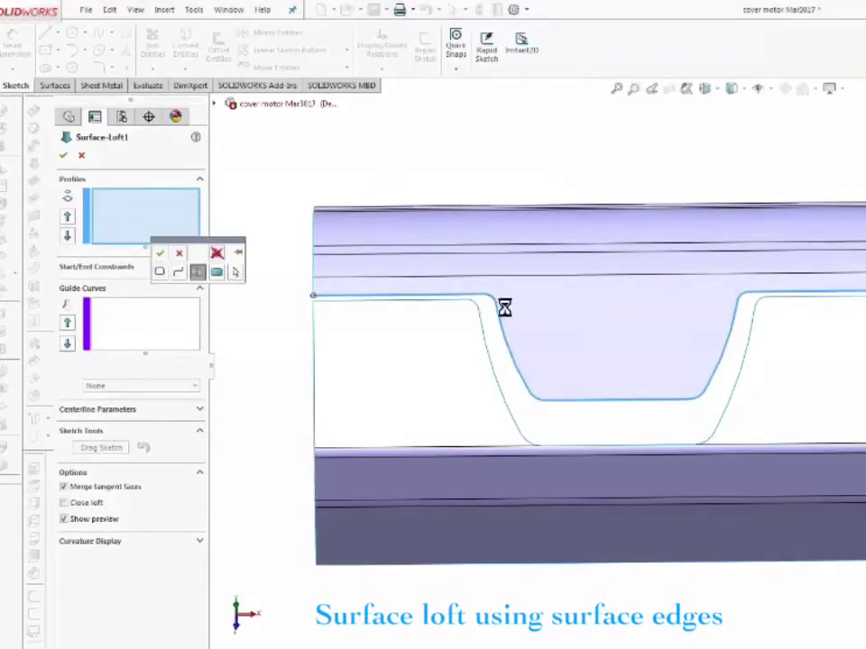
right_click(271, 253)
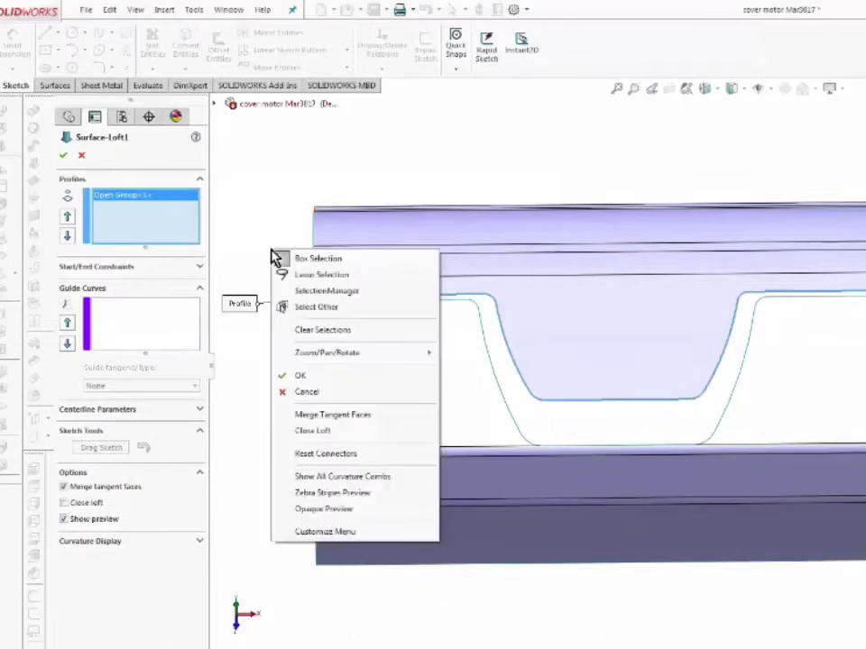
left_click(298, 290)
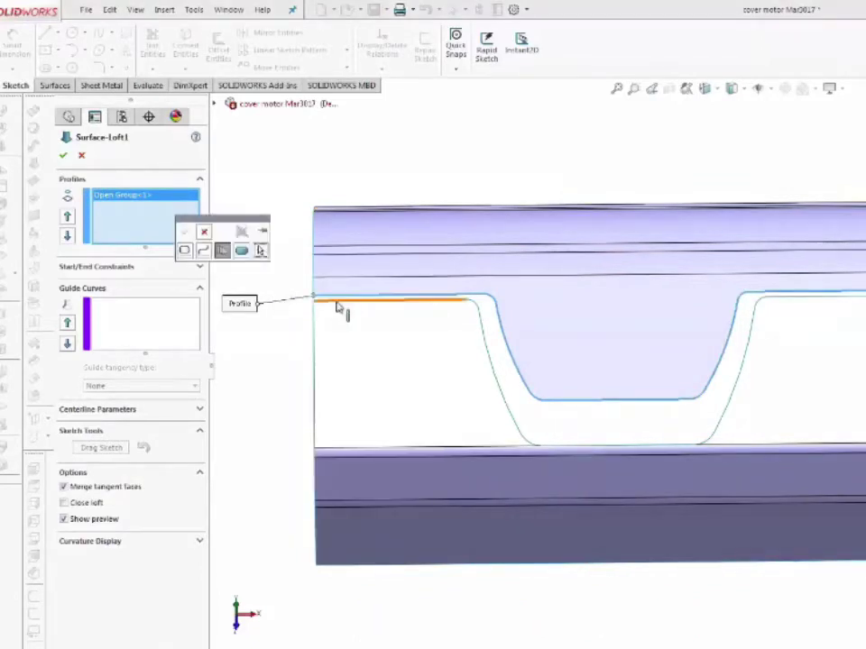
left_click(338, 303)
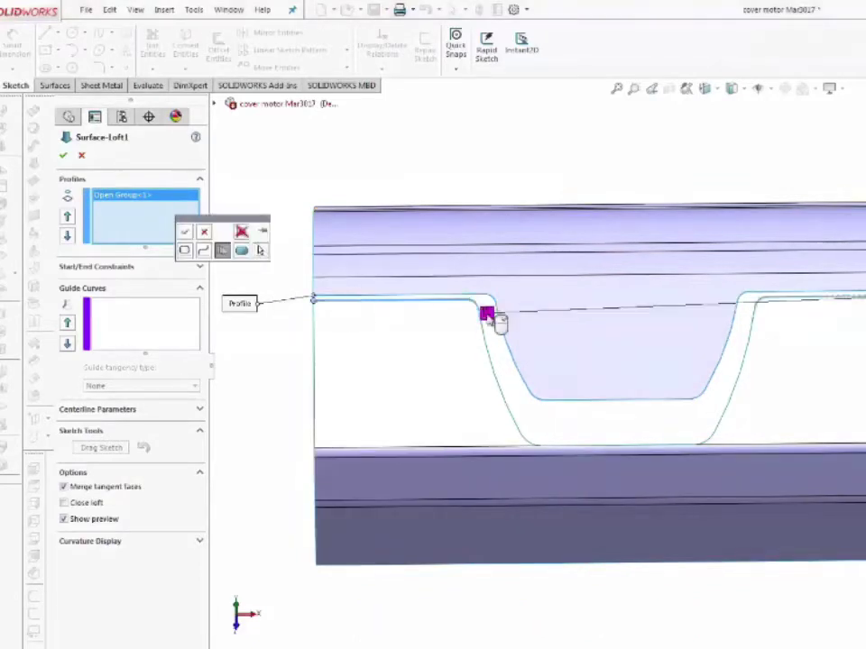
left_click(486, 314)
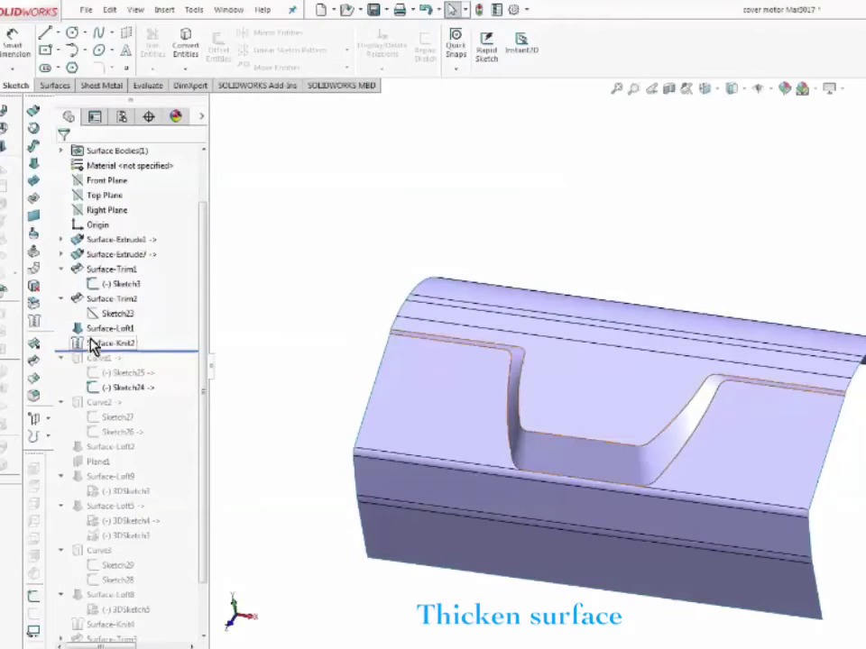
Thicken Surface-Knit2 into a solid body and view the whole thickened part
left_click(70, 343)
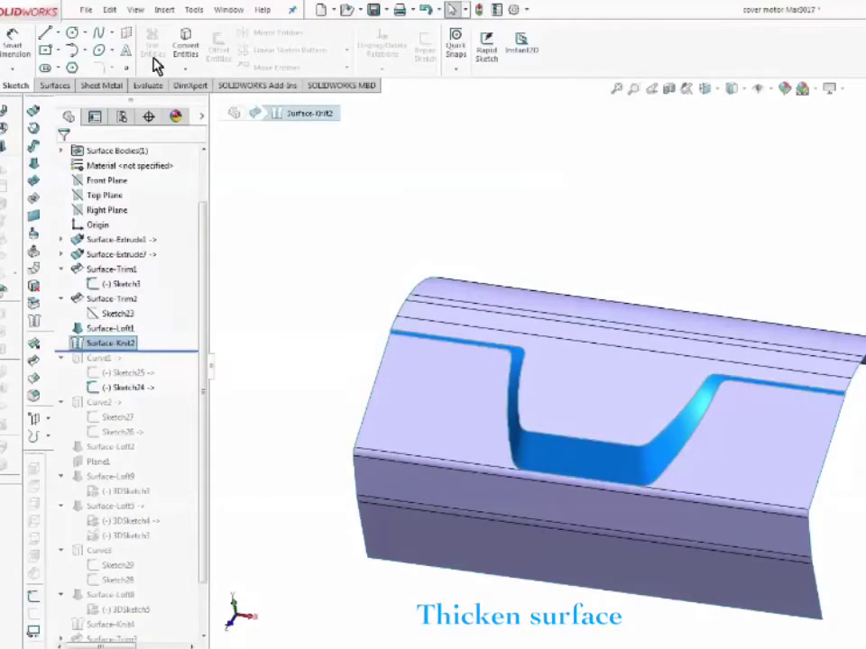
left_click(332, 198)
left_click(164, 9)
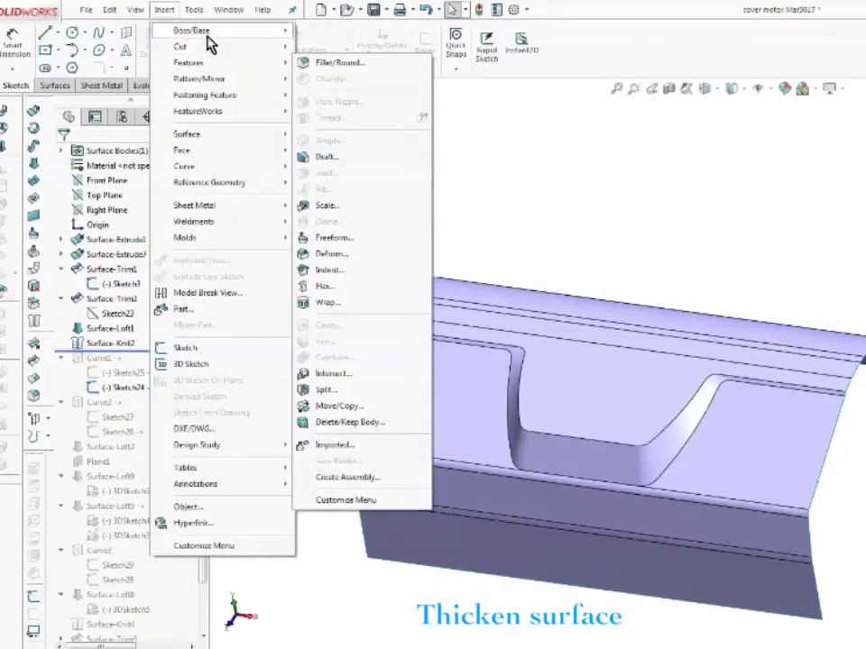
mouse_move(191, 31)
left_click(336, 111)
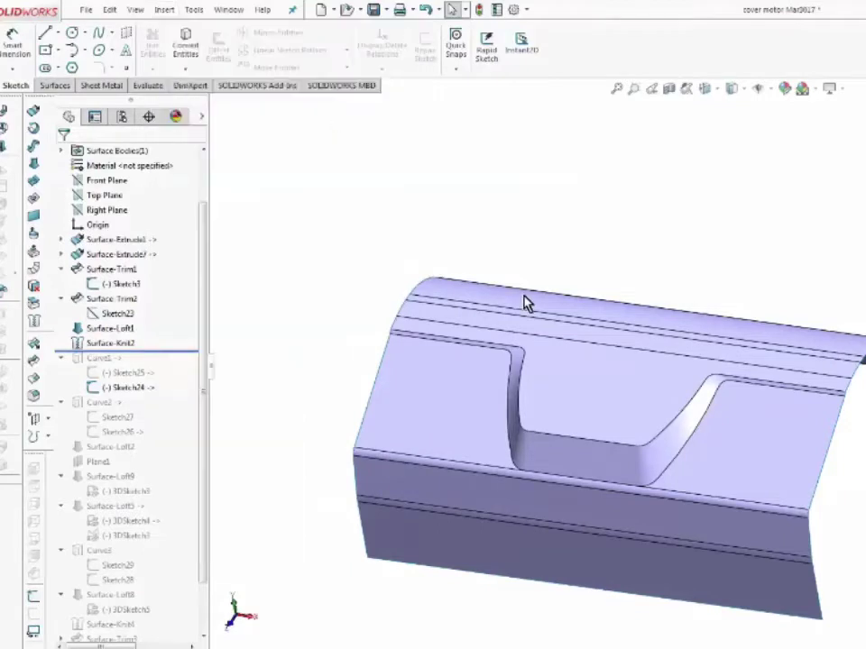
left_click(523, 324)
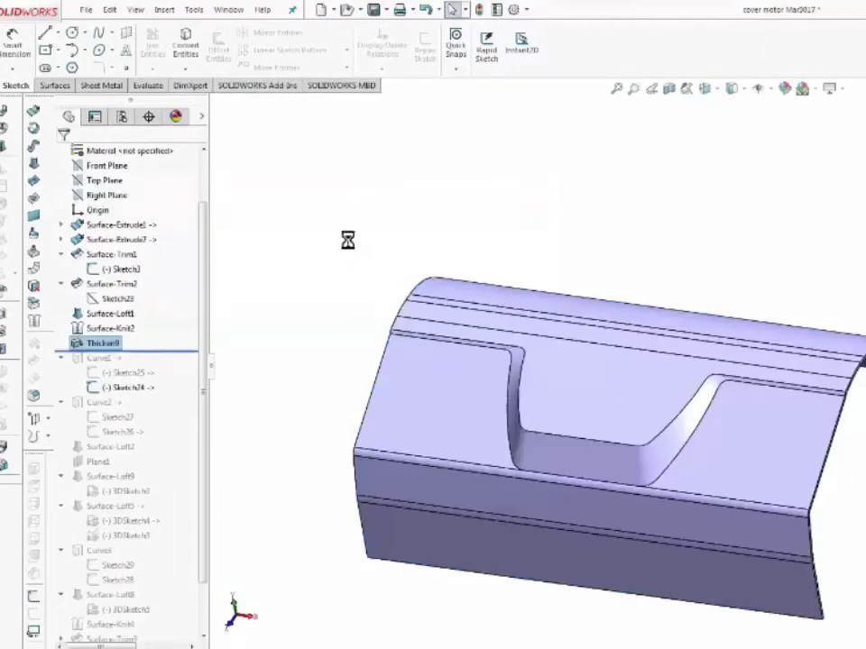
scroll(857, 431, "down", 5)
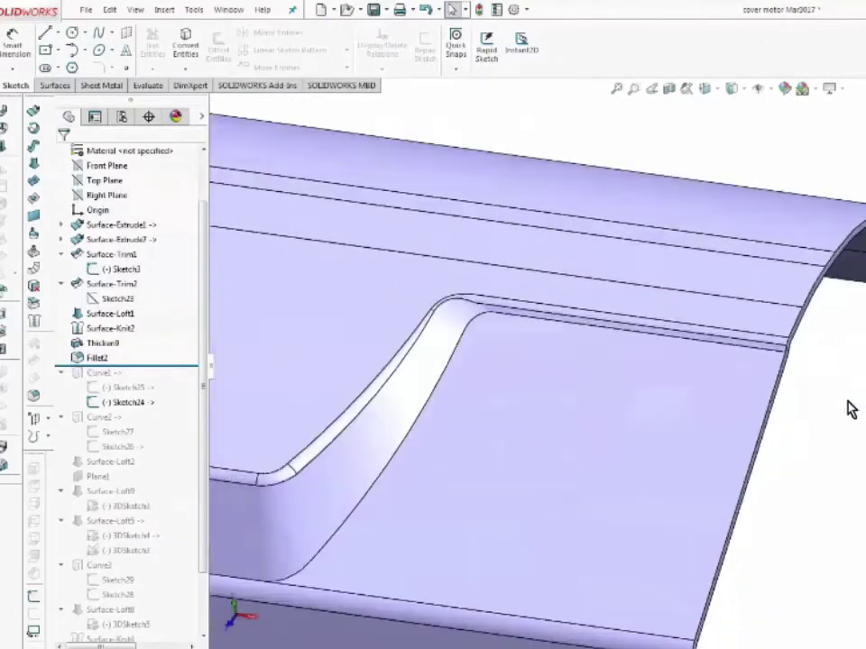
scroll(848, 408, "up", 4)
scroll(851, 410, "up", 3)
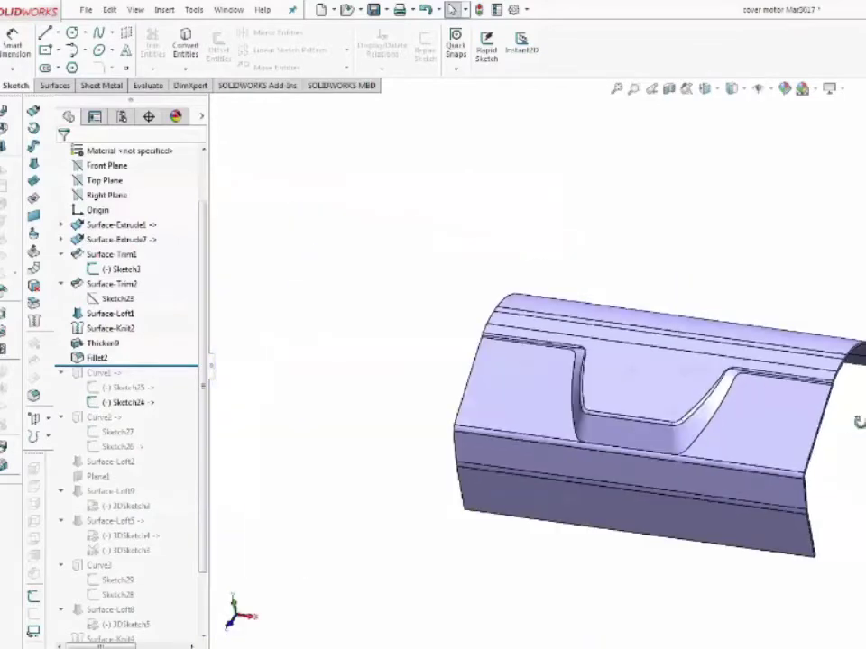
middle_click_drag(850, 411, 699, 369)
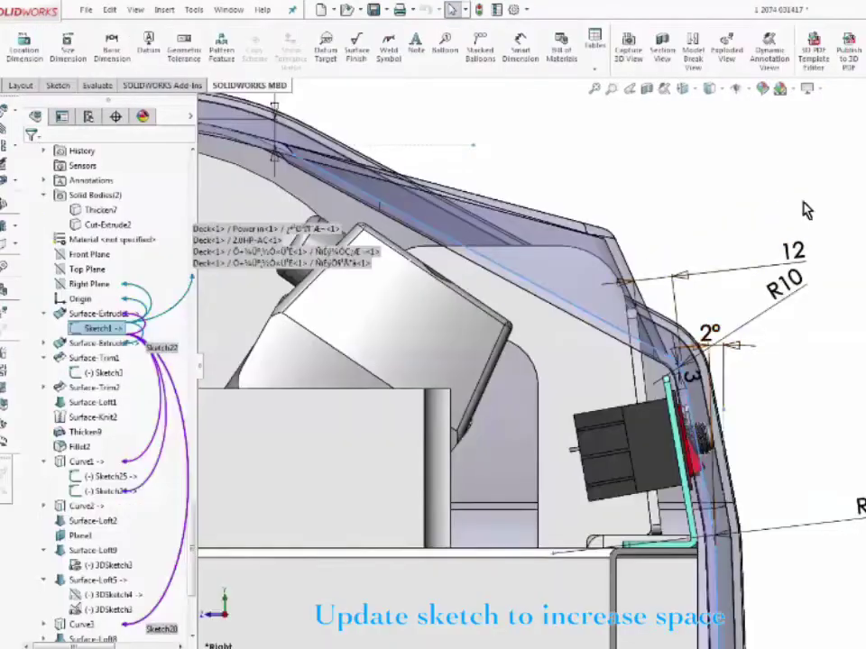
Change the 12 dimension and the 3DSketch3 lines, then exit the sketch to rebuild
double_click(794, 252)
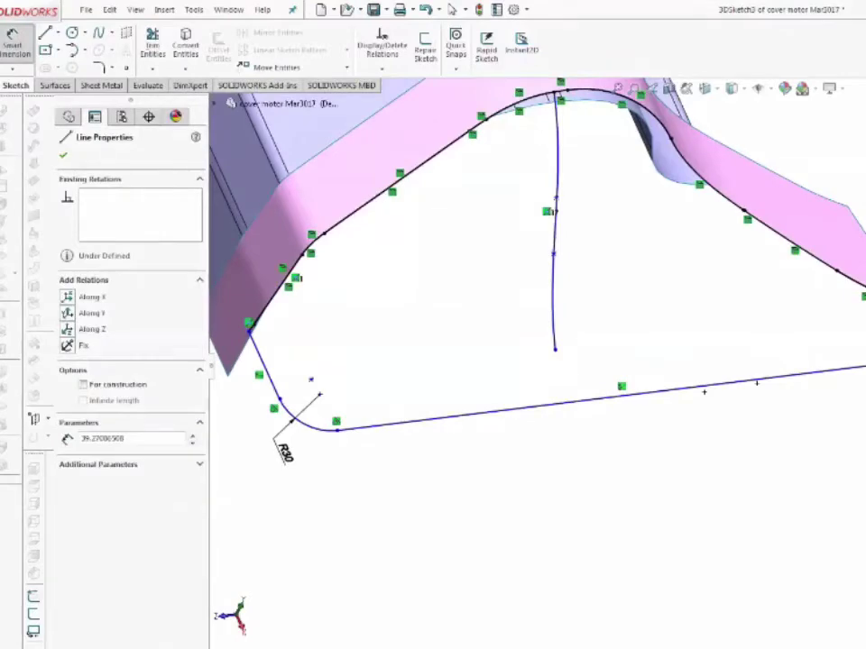
mouse_move(331, 383)
middle_mouse_down()
mouse_move(428, 286)
mouse_move(624, 348)
mouse_move(707, 337)
mouse_move(490, 370)
middle_mouse_up()
key("ctrl+b")
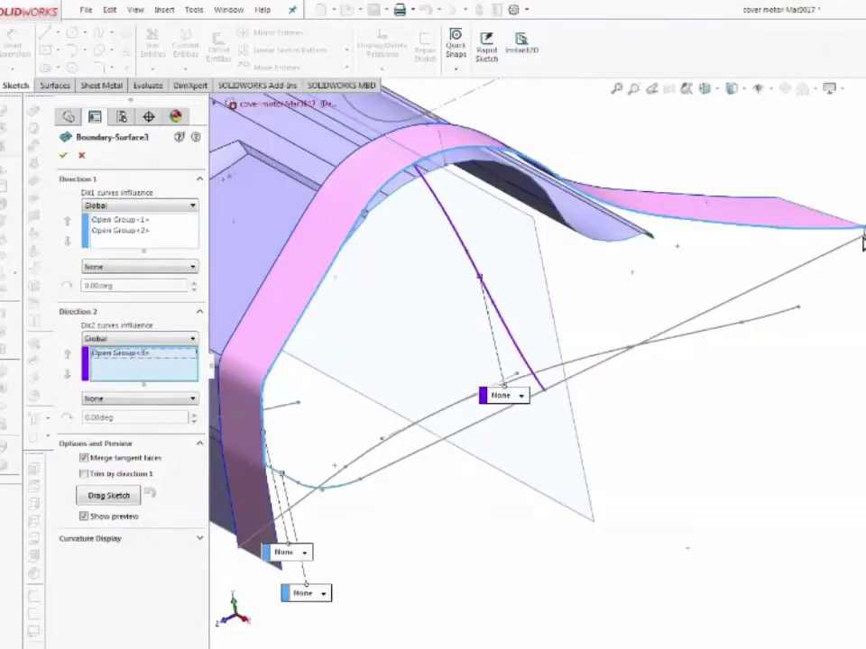
Swap Open Group<2> for the new lower sketch curve in Direction 1 and add the end edge to Direction 2
left_click(118, 231)
right_click(120, 232)
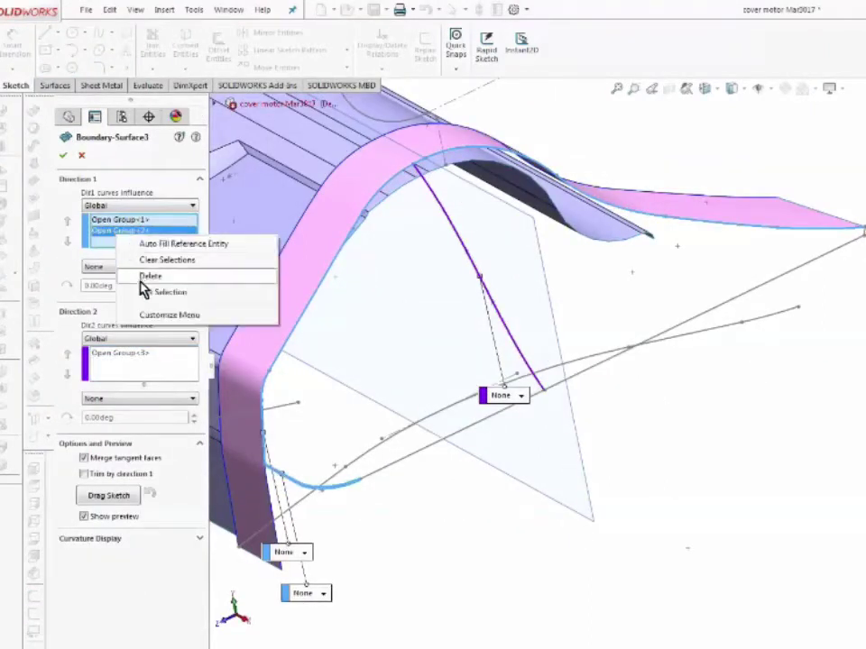
left_click(140, 279)
right_click(736, 478)
key("Escape")
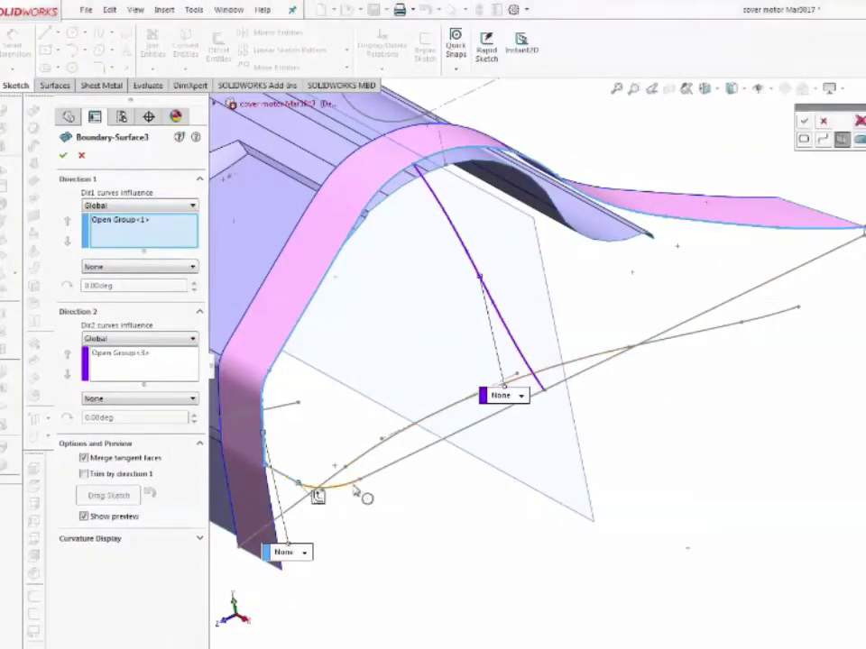
left_click(379, 474)
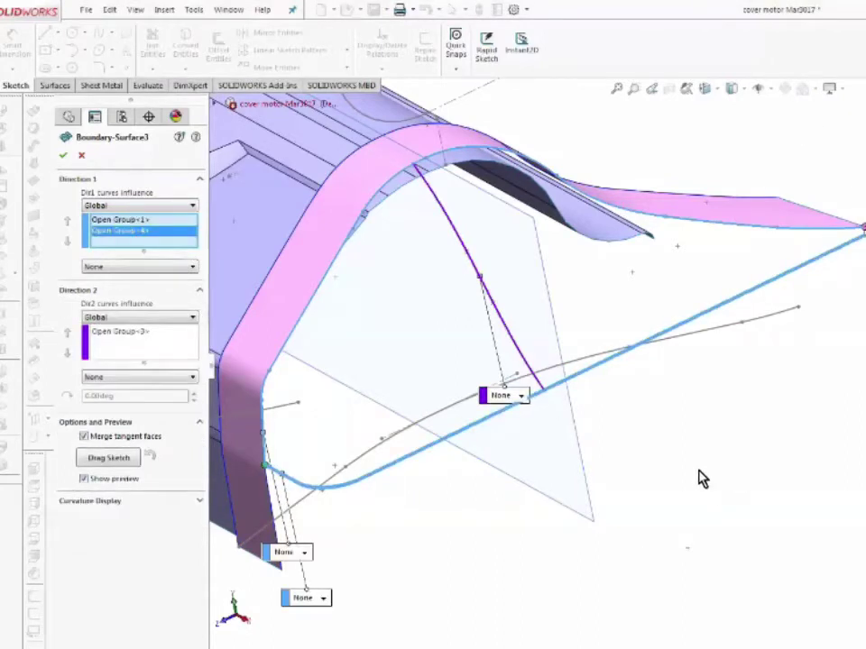
left_click(151, 351)
scroll(843, 261, "down", 5)
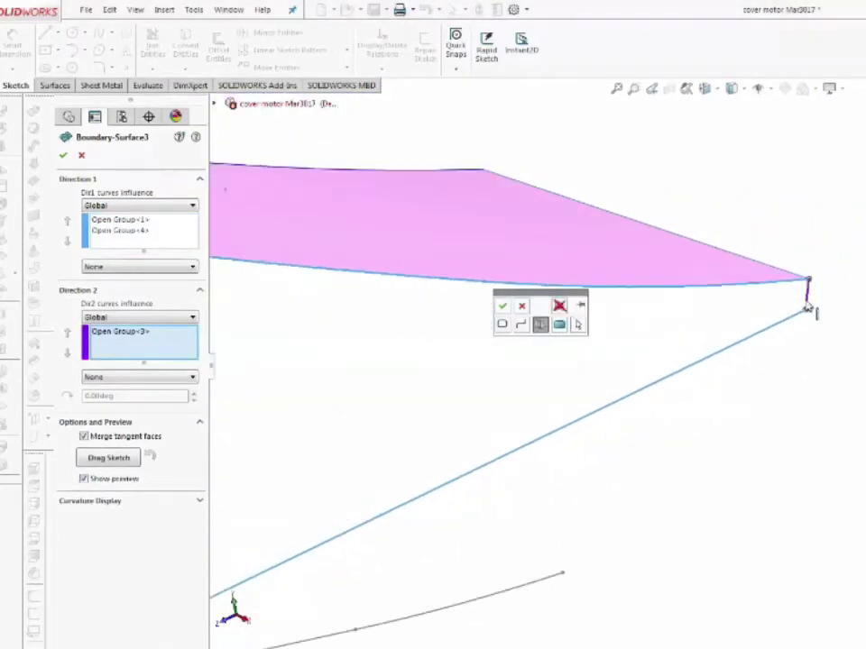
left_click(501, 305)
Accept Boundary-Surface3 and inspect the cover's end corner where the sketch curve meets it
key("Return")
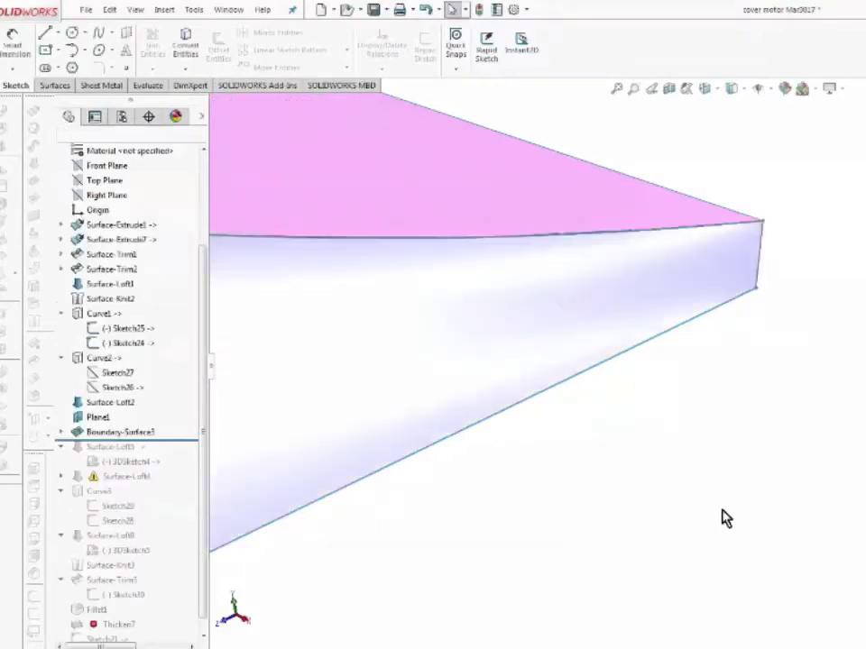
scroll(722, 514, "up", 2)
scroll(768, 557, "up", 5)
mouse_move(769, 557)
middle_mouse_down()
mouse_move(721, 550)
mouse_move(757, 555)
middle_mouse_up()
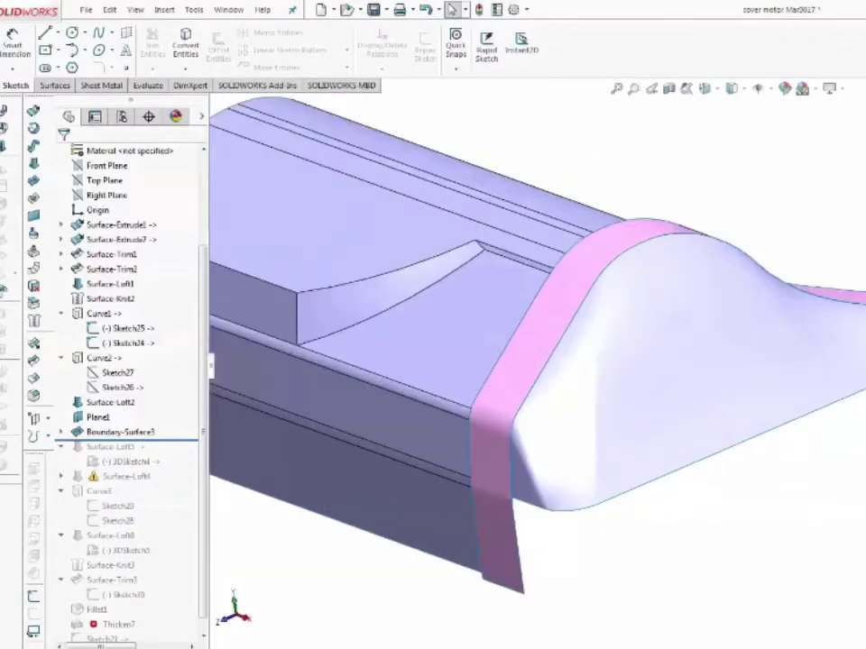
middle_click_drag(631, 406, 541, 361)
scroll(856, 456, "down", 5)
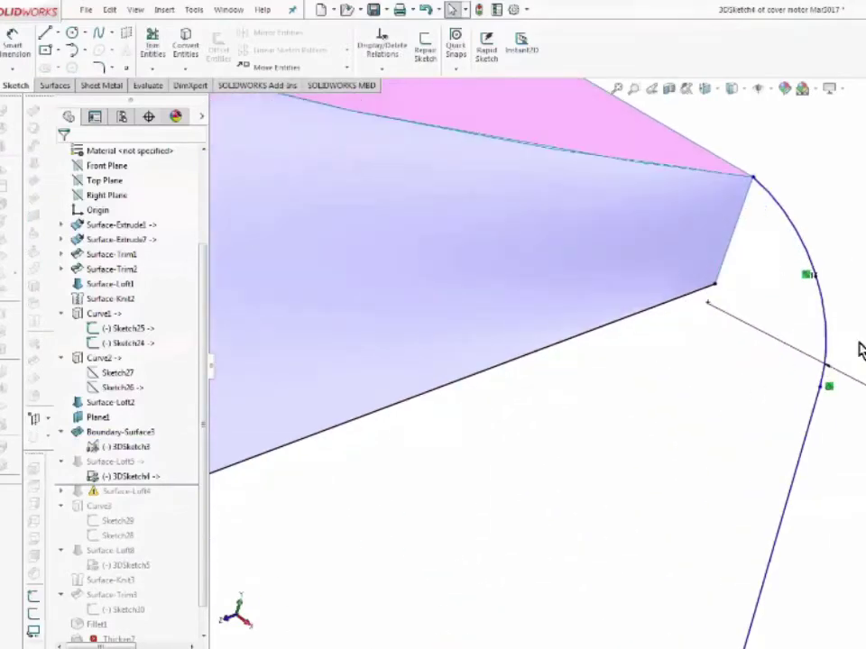
mouse_move(753, 180)
middle_mouse_down()
mouse_move(744, 300)
mouse_move(861, 483)
middle_mouse_up()
scroll(754, 499, "up", 5)
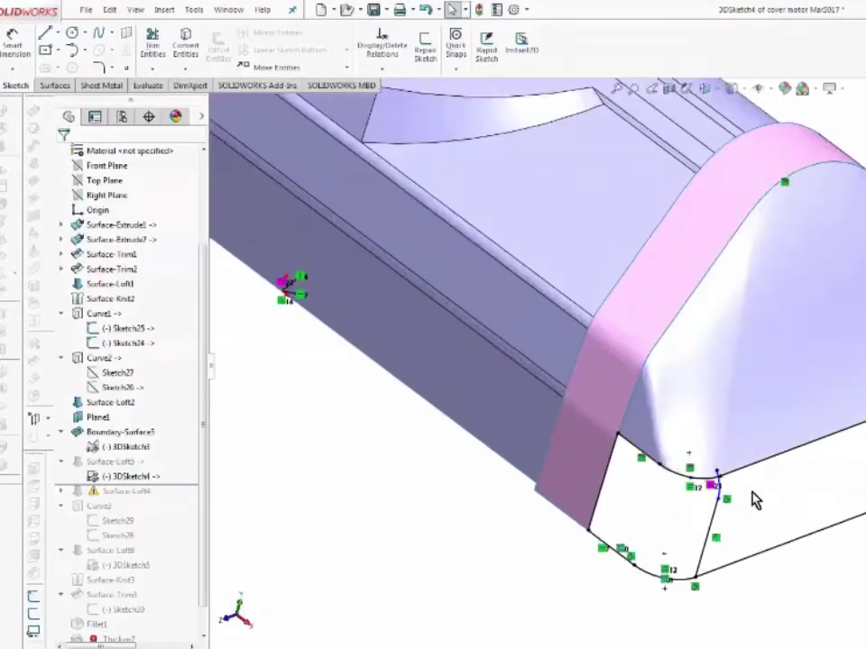
scroll(633, 392, "down", 5)
Make the 3DSketch4 endpoint coincident with the boundary surface's corner point
left_click(632, 388)
left_click(610, 360)
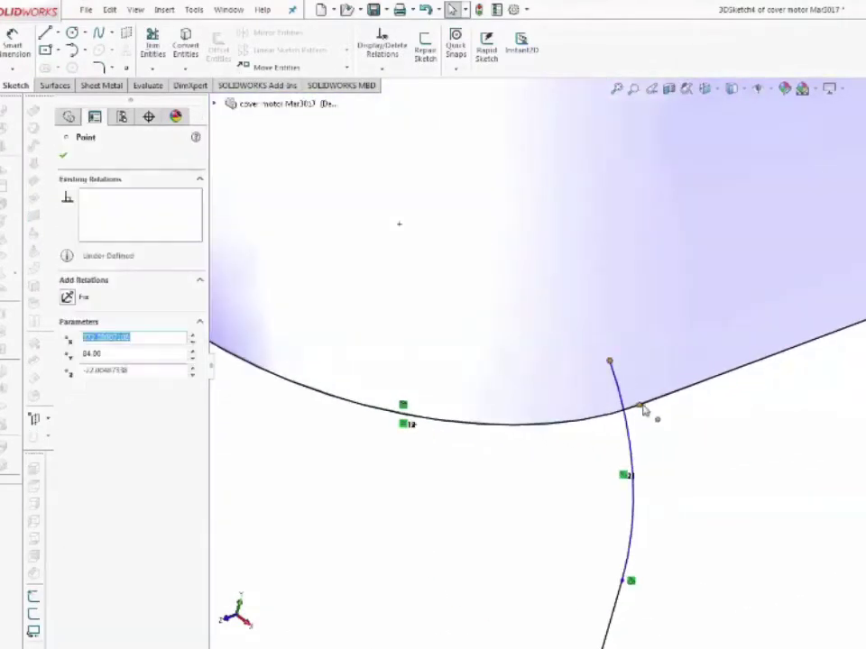
left_click(638, 404, "ctrl")
left_click(754, 460)
scroll(753, 460, "up", 5)
scroll(783, 466, "down", 5)
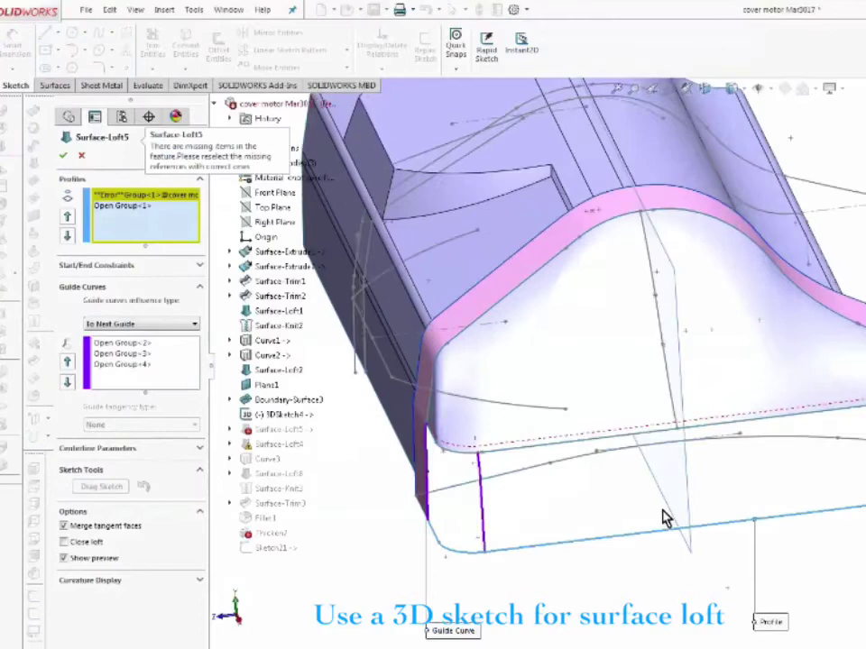
Delete Surface-Loft5's broken profile and add the updated end sketch edge as its profile
scroll(662, 517, "down", 2)
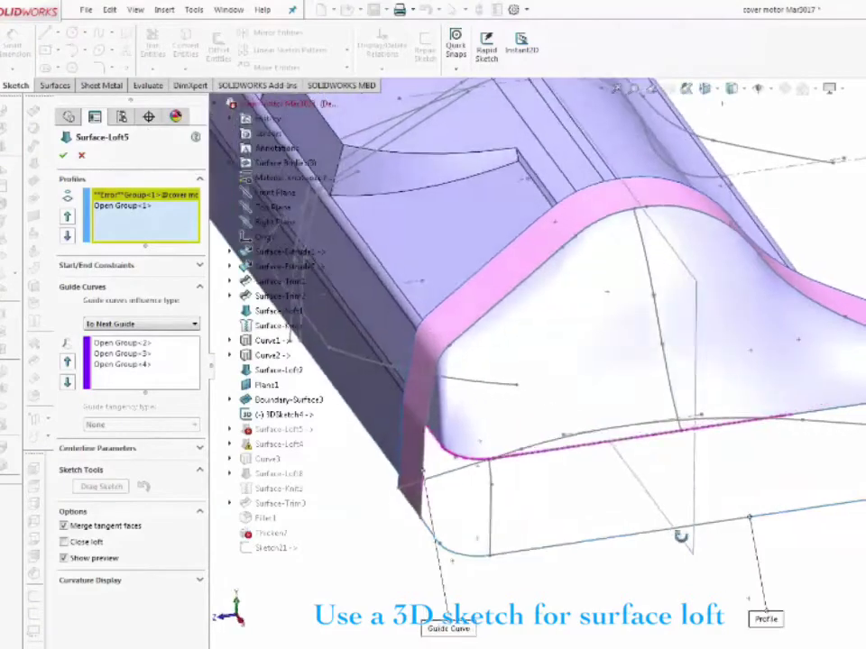
scroll(676, 533, "down", 2)
key("Delete")
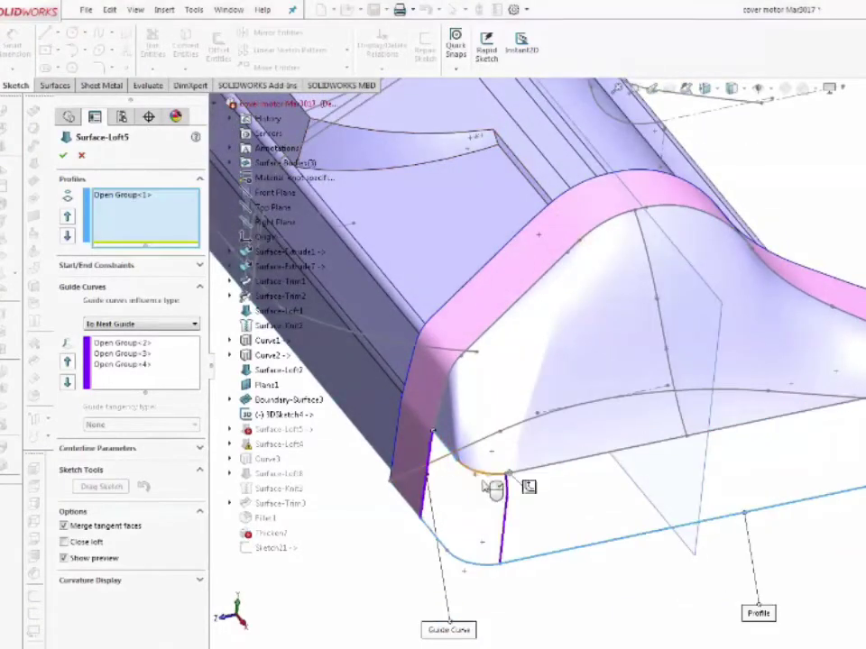
left_click(539, 481)
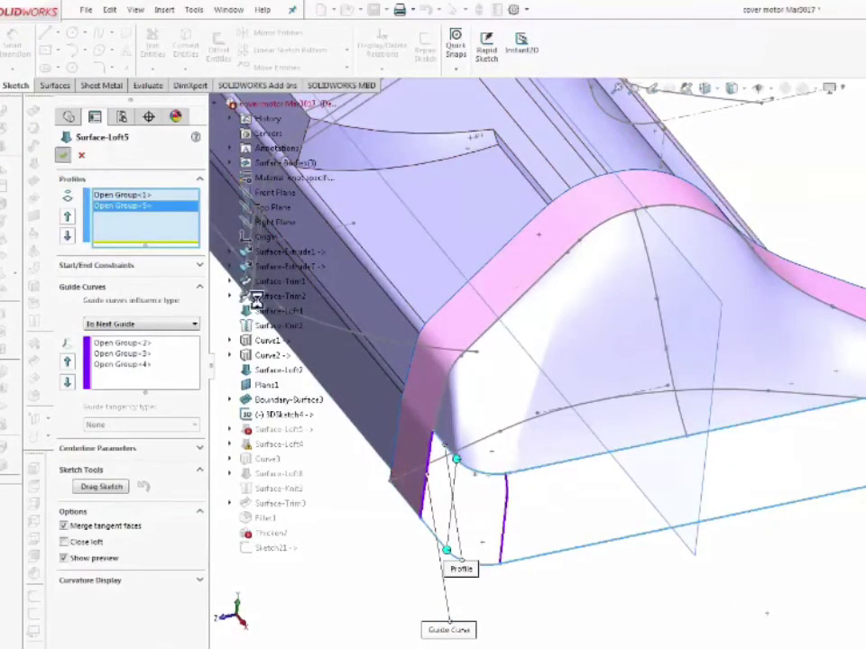
left_click(118, 579)
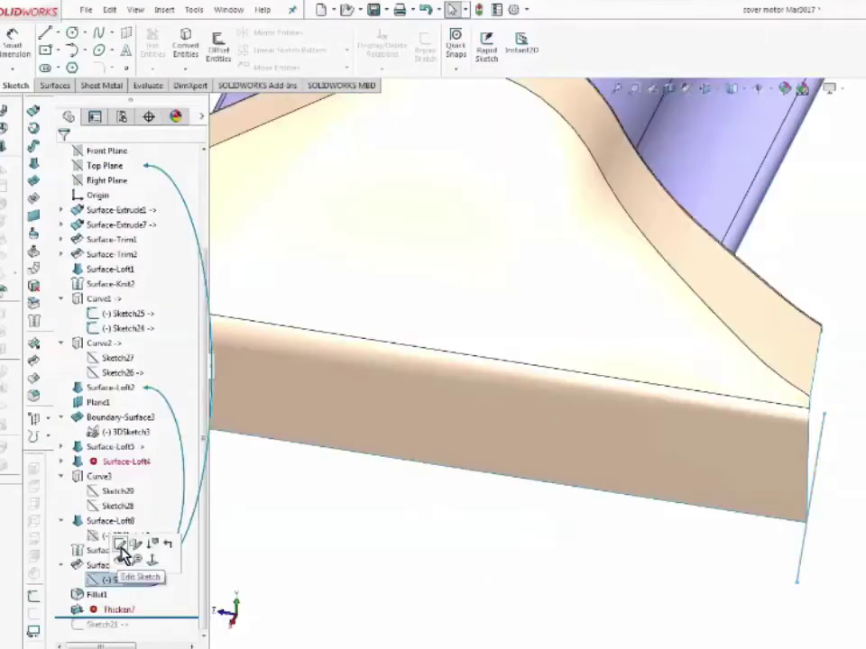
Exit Sketch30, then offset the cover's curved end edge in the reversed direction in a new sketch
left_click(121, 546)
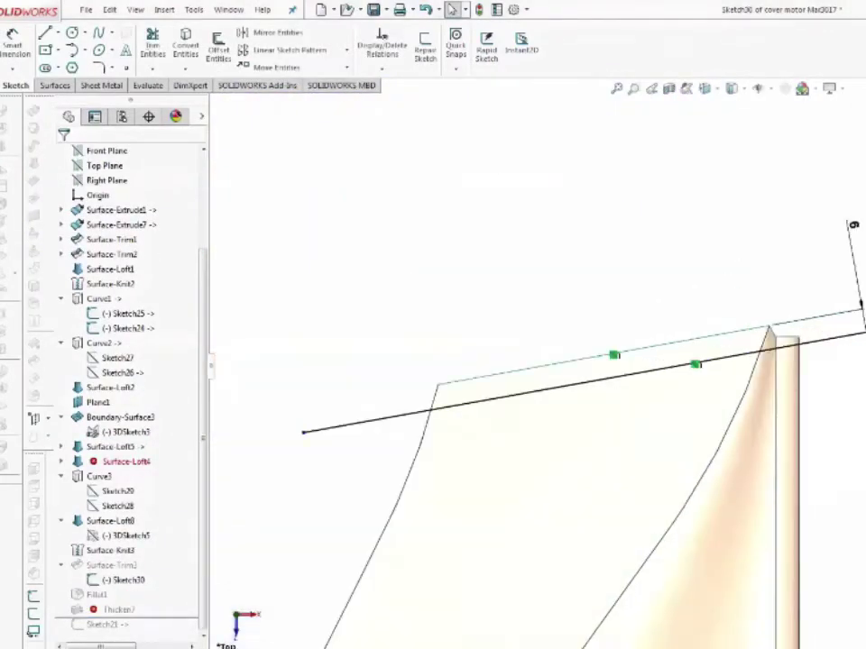
key("ctrl+b")
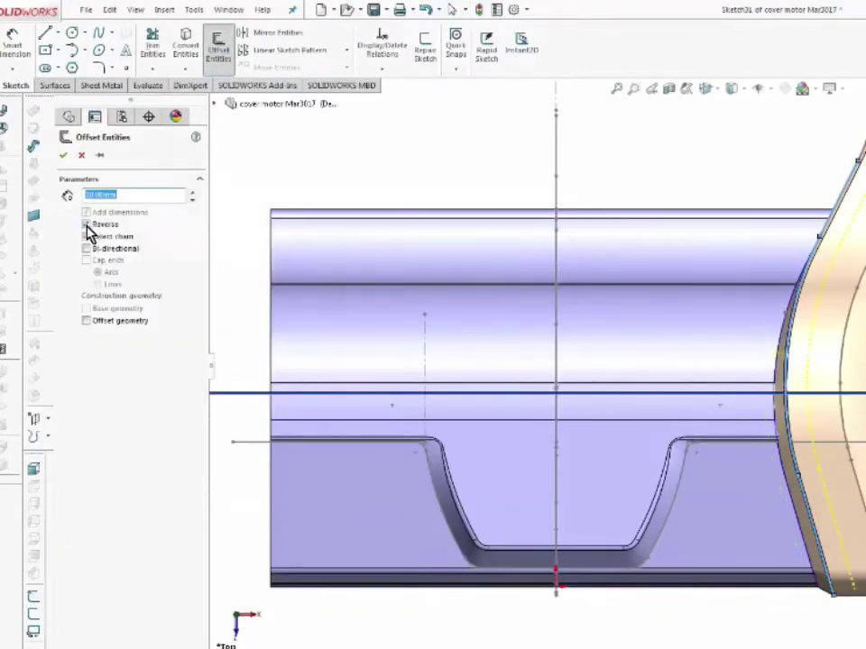
left_click(86, 224)
left_click(63, 155)
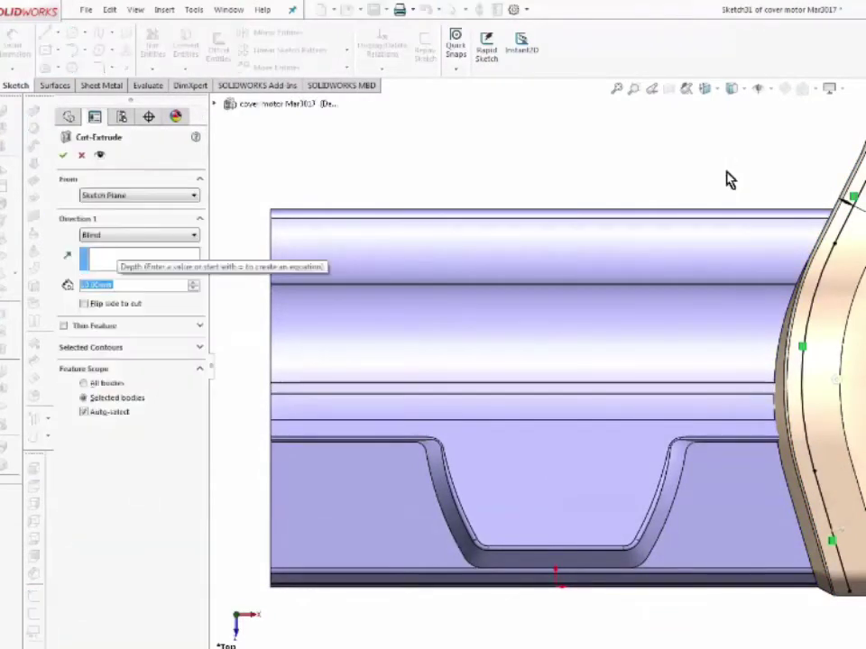
Cancel the cut and make the Thicken7 body transparent
key("Escape")
left_click(117, 239)
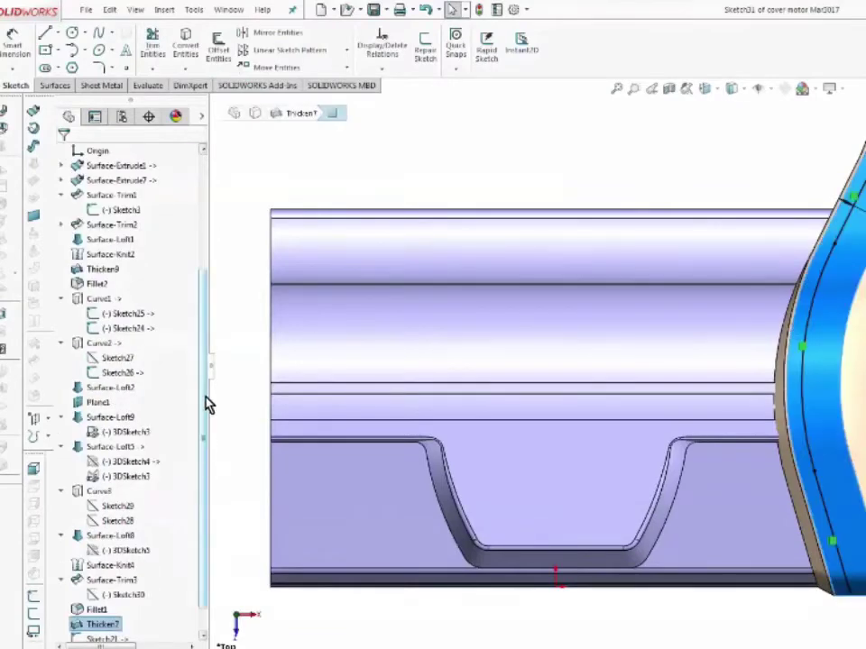
scroll(207, 403, "up", 4)
right_click(123, 239)
left_click(132, 351)
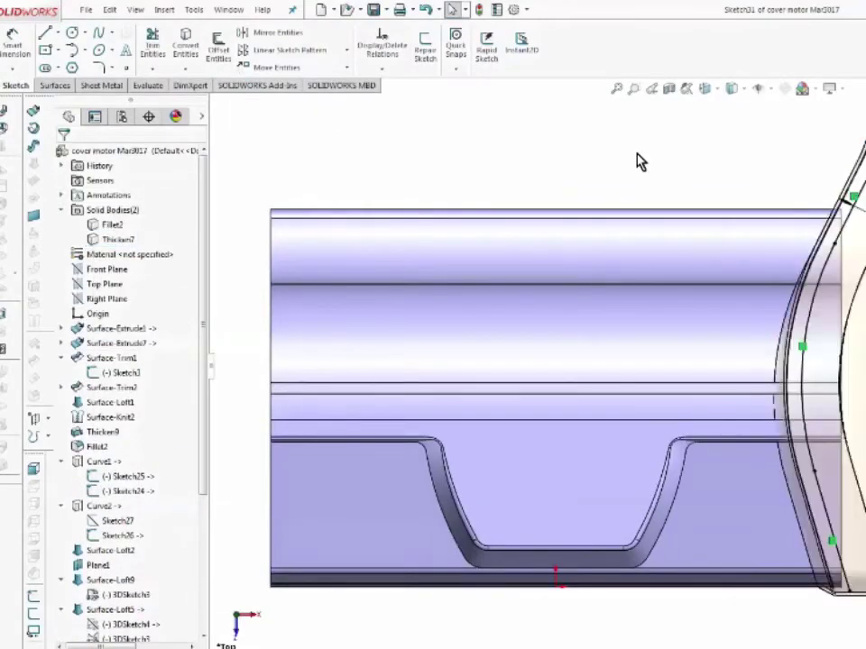
Cut the offset profile Through All - Both, limited to the purple cover body
key("Return")
left_click(136, 235)
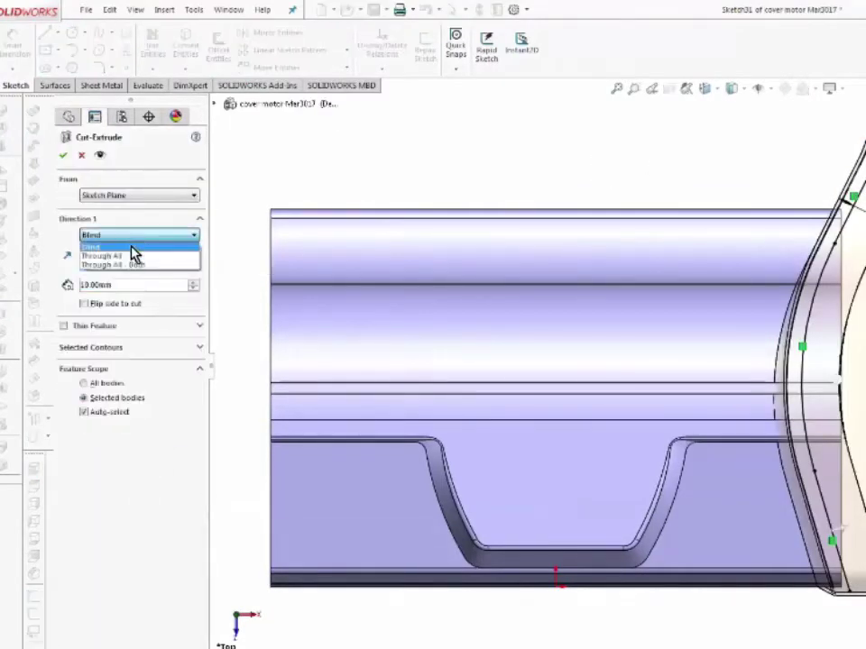
left_click(132, 263)
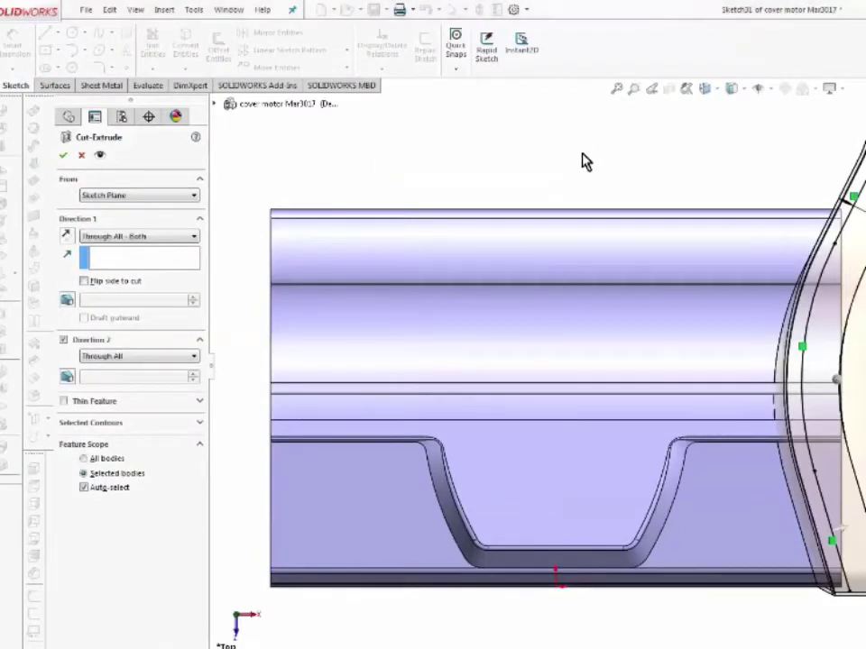
left_click(108, 488)
left_click(471, 359)
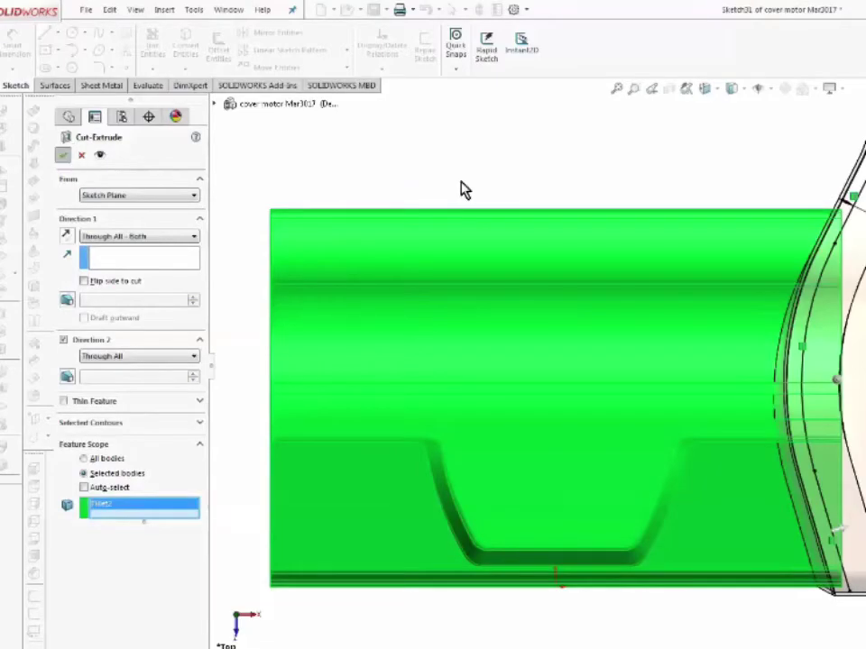
key("Return")
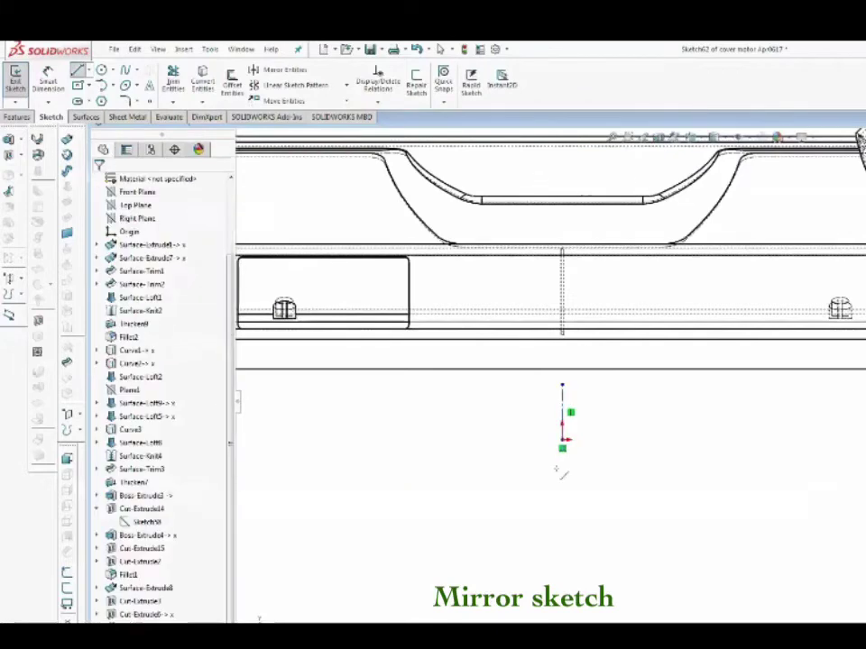
Select the slot sketch's arcs, lines and dimensions and extrude-cut the rounded screw slots
left_click_drag(535, 473, 861, 344)
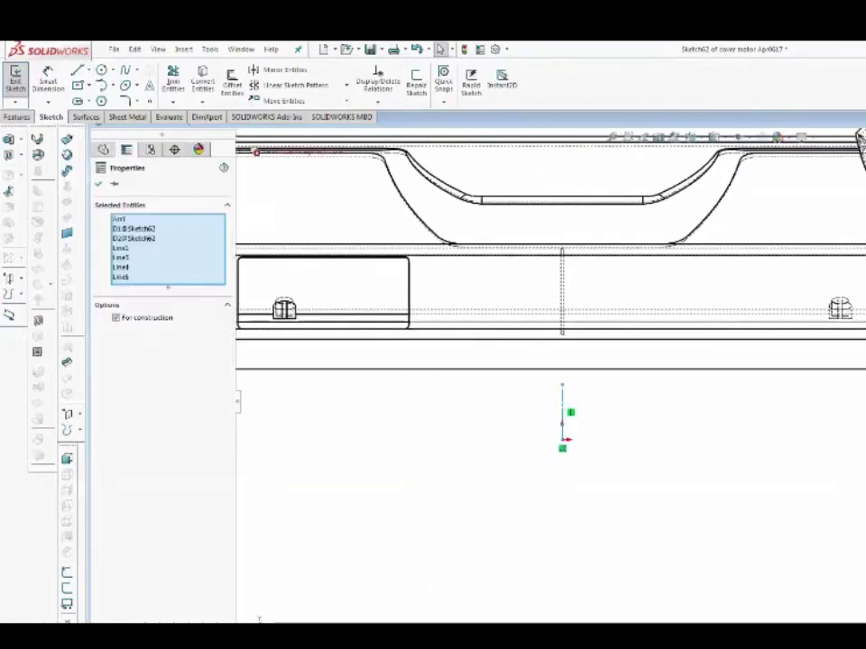
left_click(641, 406)
middle_click_drag(641, 405, 741, 406, "ctrl")
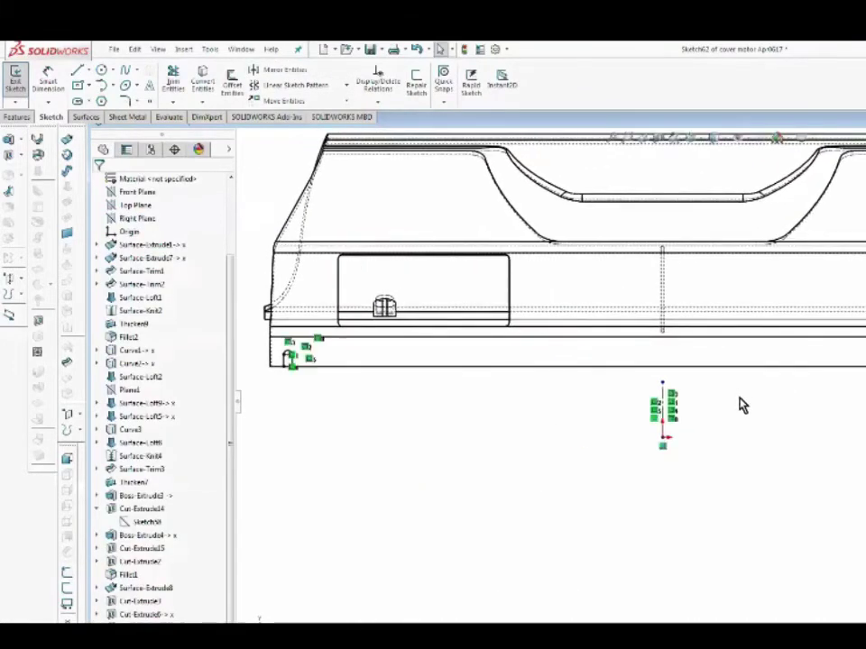
mouse_move(674, 531)
middle_mouse_down()
mouse_move(642, 548)
mouse_move(644, 556)
middle_mouse_up()
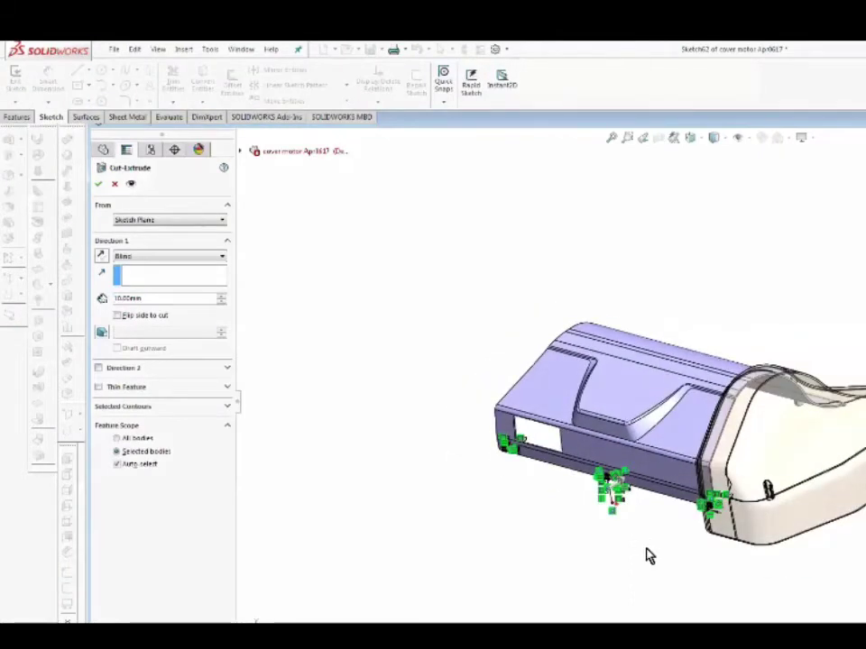
key("Escape")
Edit the sketch of the cover's side opening at the right end and offset the switch plate's edges
scroll(647, 555, "down", 2)
mouse_move(633, 501)
middle_mouse_down()
mouse_move(649, 468)
mouse_move(680, 481)
middle_mouse_up()
scroll(722, 484, "down", 2)
scroll(775, 492, "down", 1)
mouse_move(786, 497)
middle_mouse_down()
mouse_move(732, 479)
mouse_move(773, 476)
middle_mouse_up()
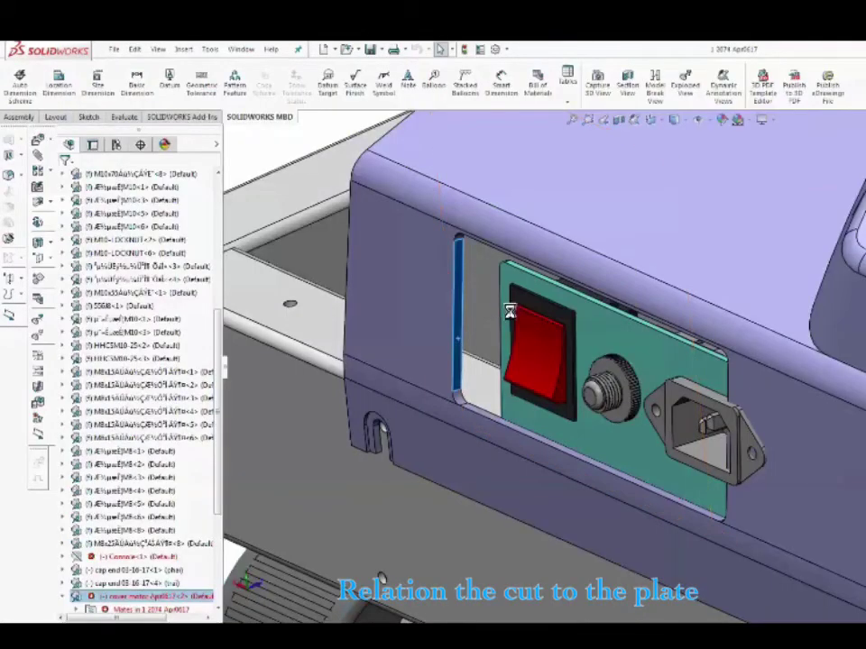
left_click(458, 279)
left_click(507, 267)
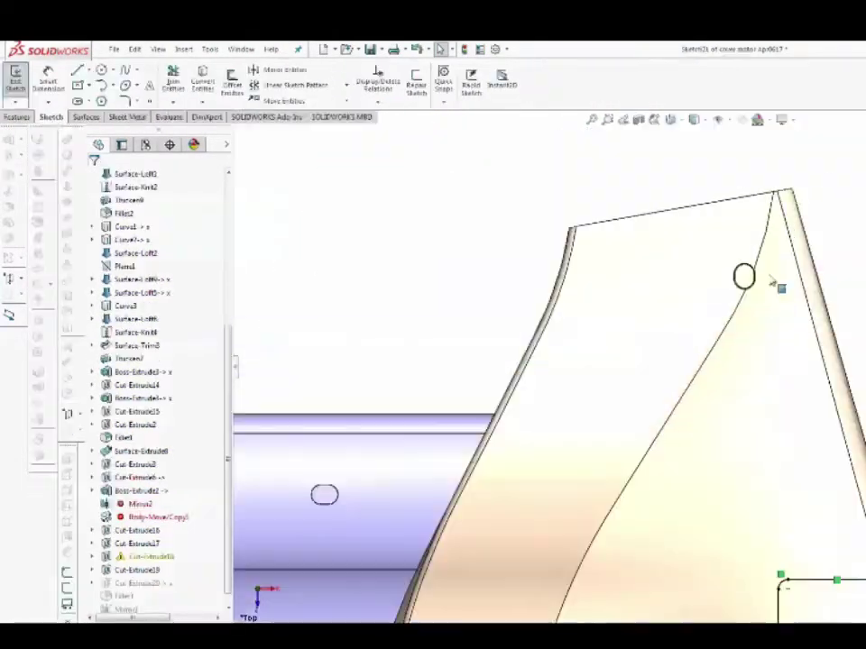
left_click(232, 86)
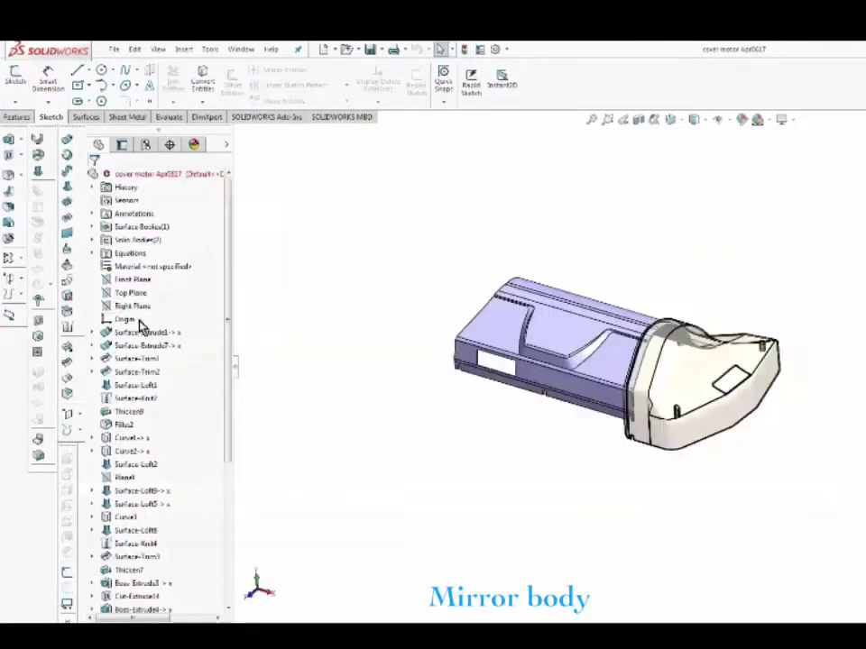
Mirror the white end-cap body across the Right Plane, picking the inner body in translucent view
left_click(129, 308)
left_click(184, 49)
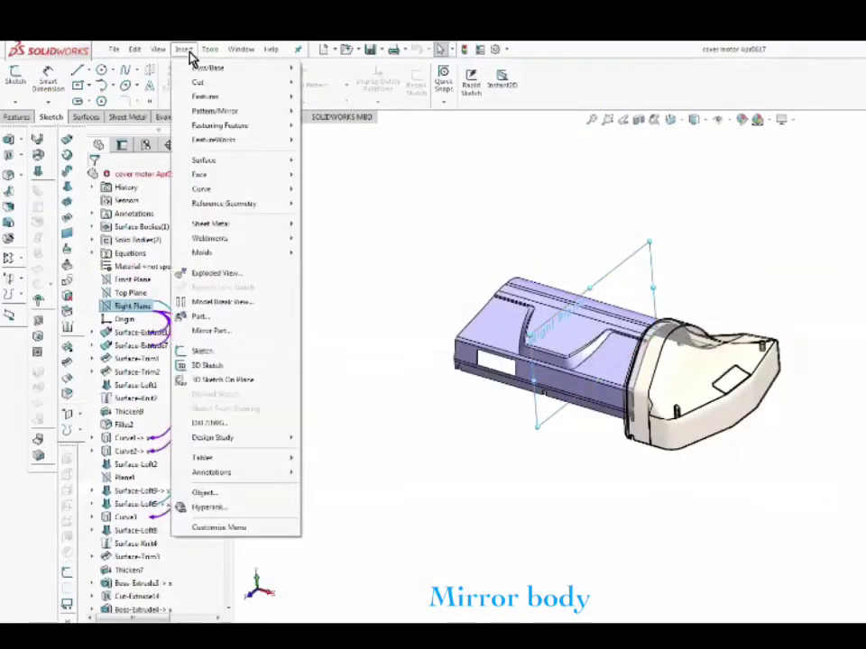
mouse_move(215, 111)
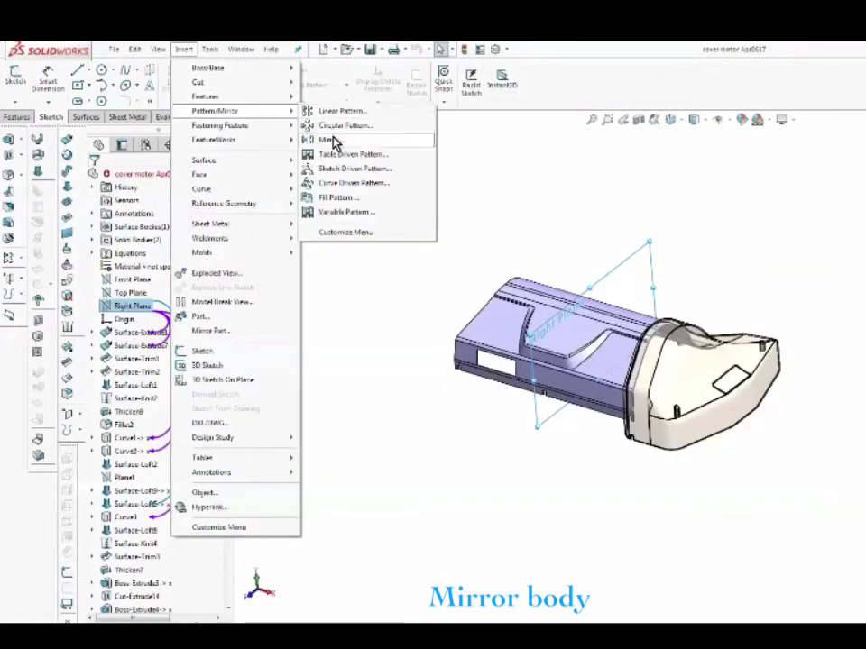
left_click(335, 142)
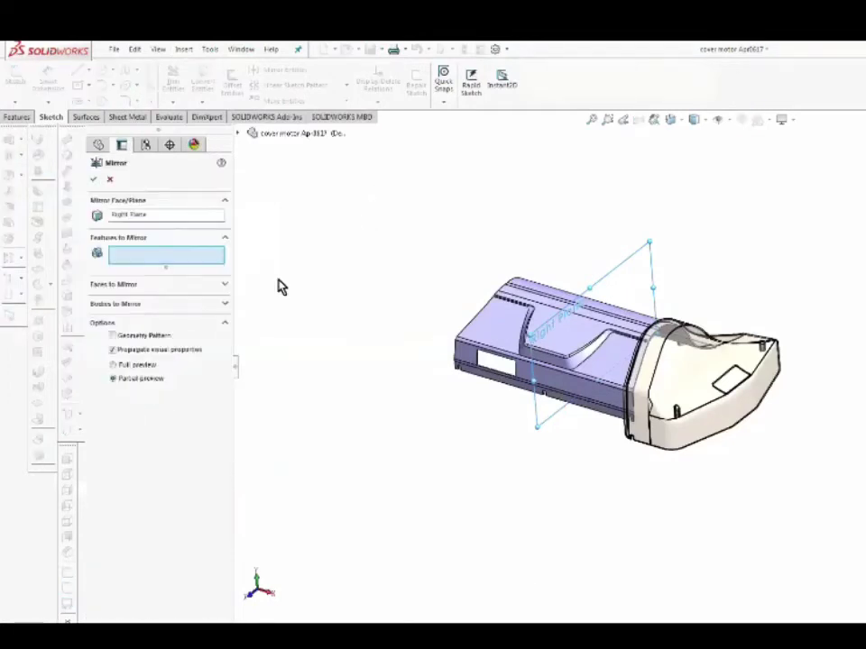
left_click(143, 307)
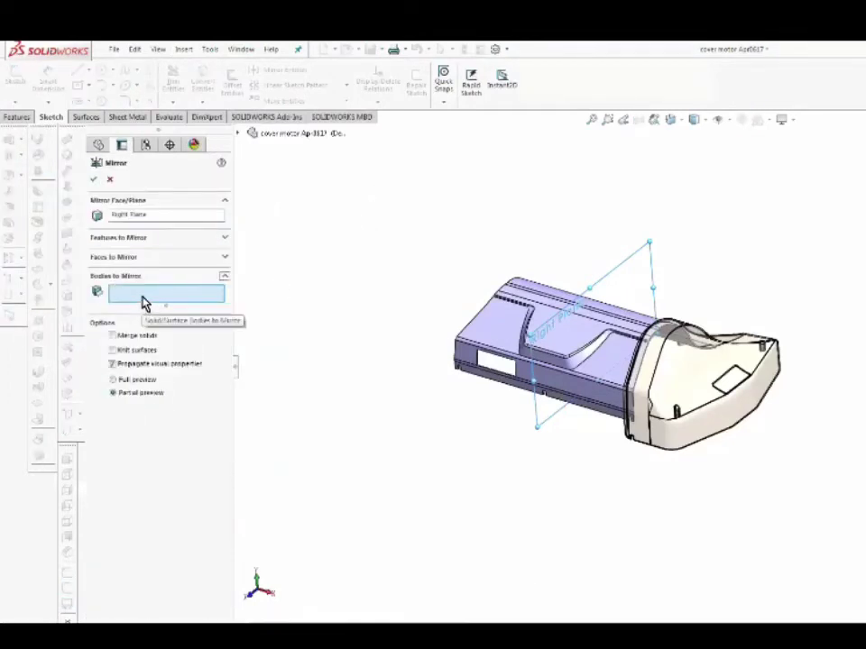
left_click(726, 431)
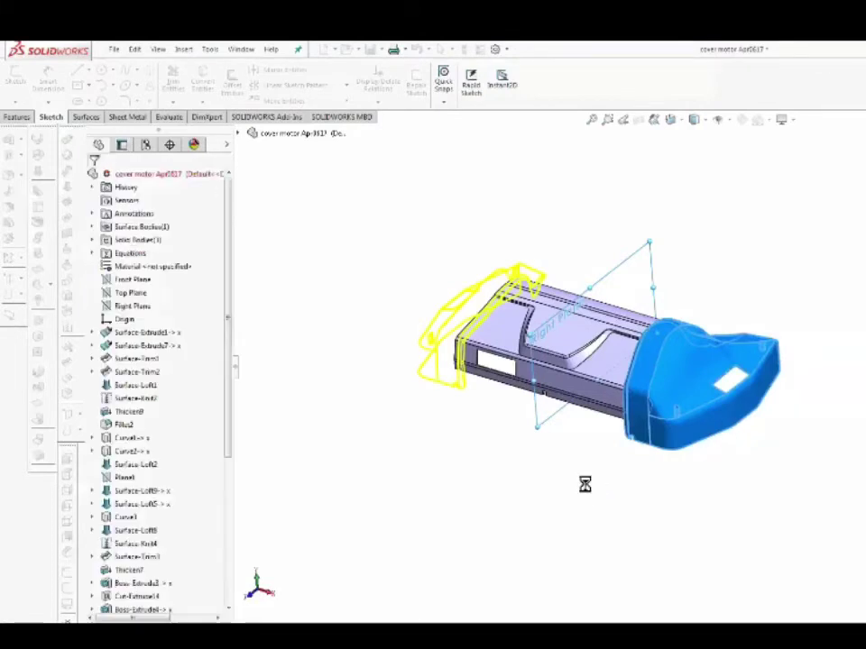
scroll(415, 311, "down", 2)
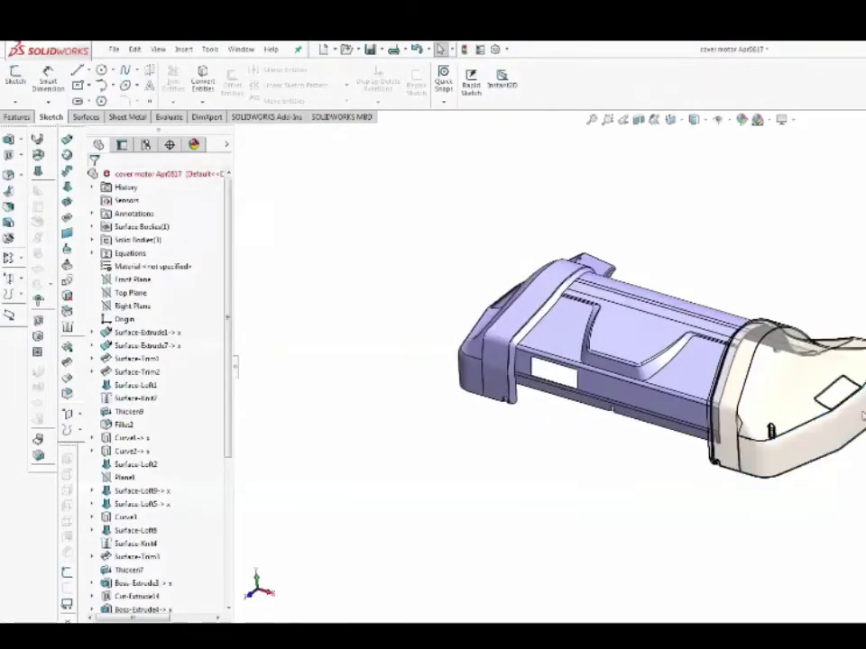
left_click(501, 396)
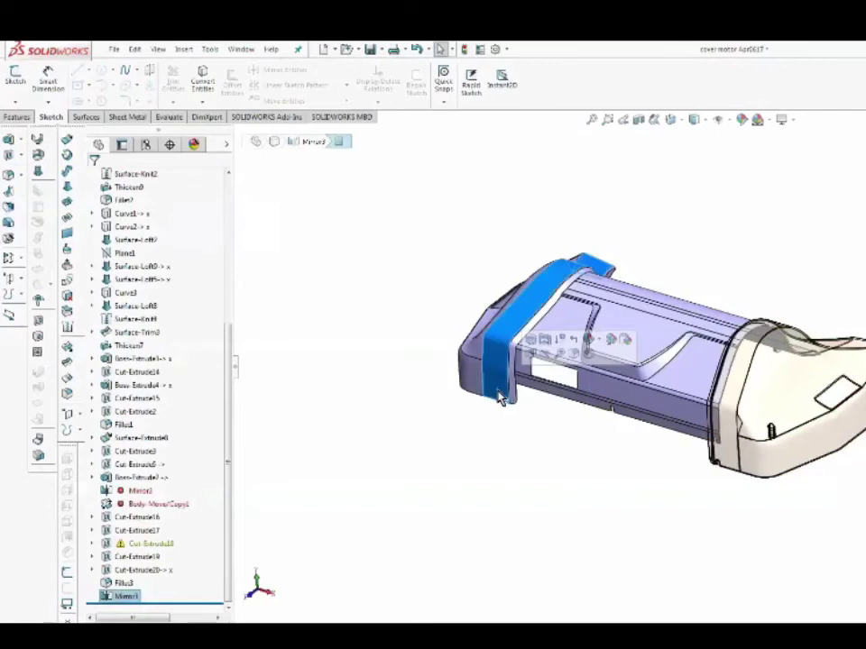
left_click(626, 343)
left_click(620, 345)
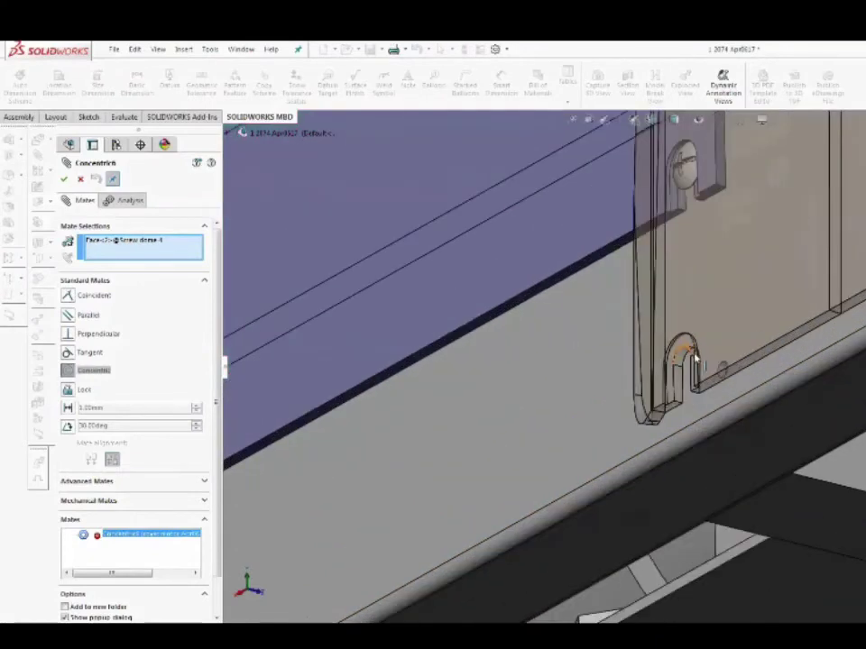
Mate Screw dome<4> concentric with the cover's slot face and close the mate settings
scroll(696, 359, "down", 2)
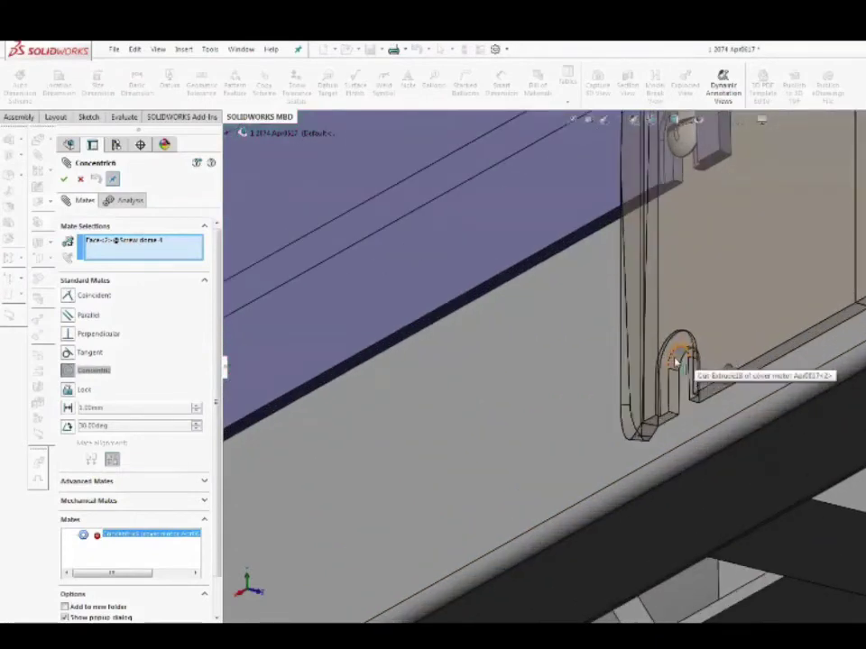
left_click(679, 360)
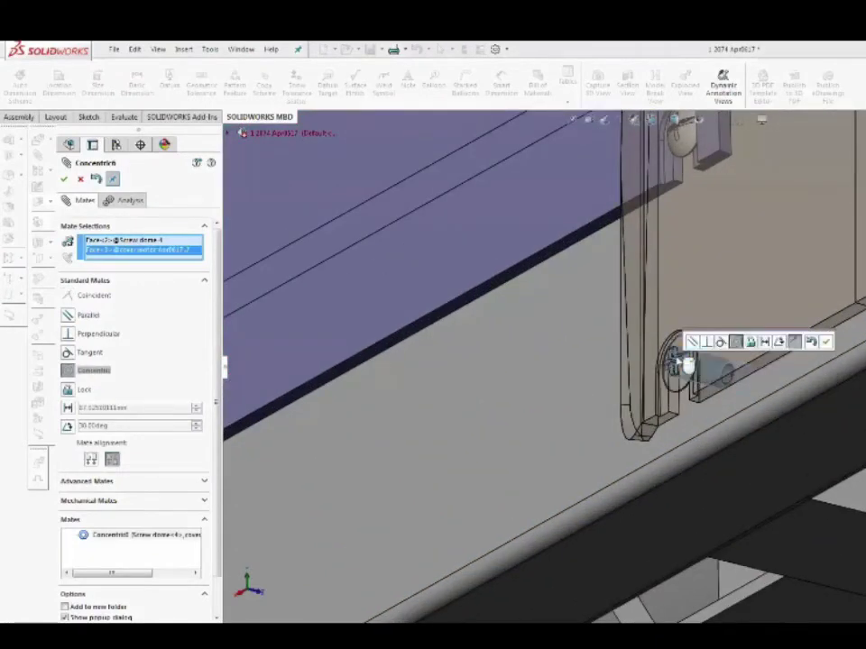
key("Return")
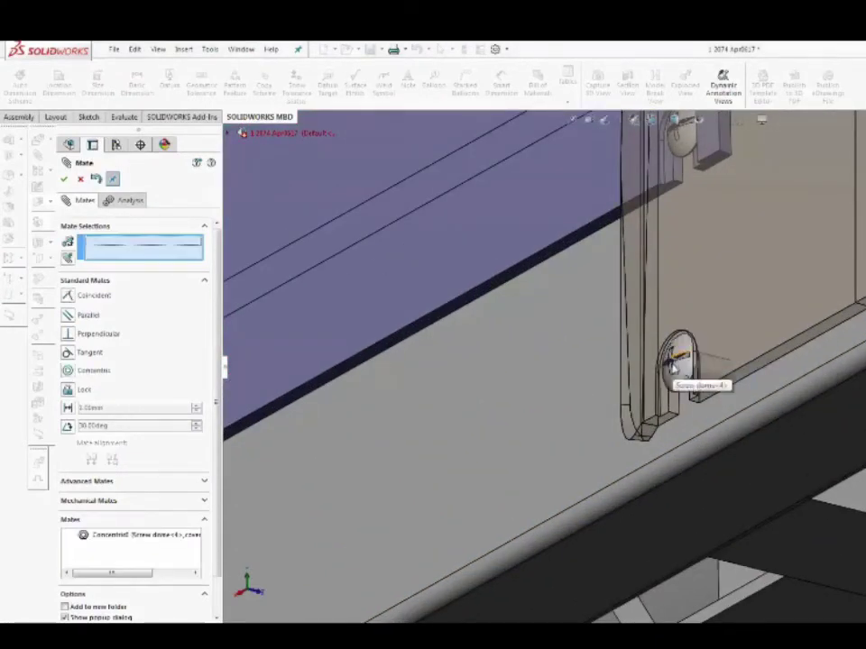
key("Return")
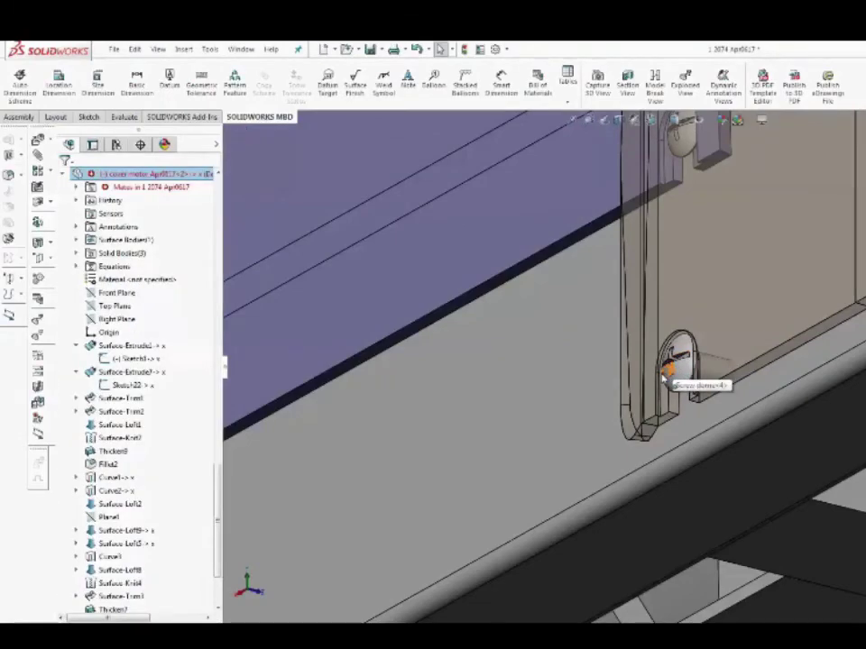
Zoom out and orbit the treadmill to show the front roller housing
scroll(565, 411, "down", 2)
scroll(565, 411, "down", 3)
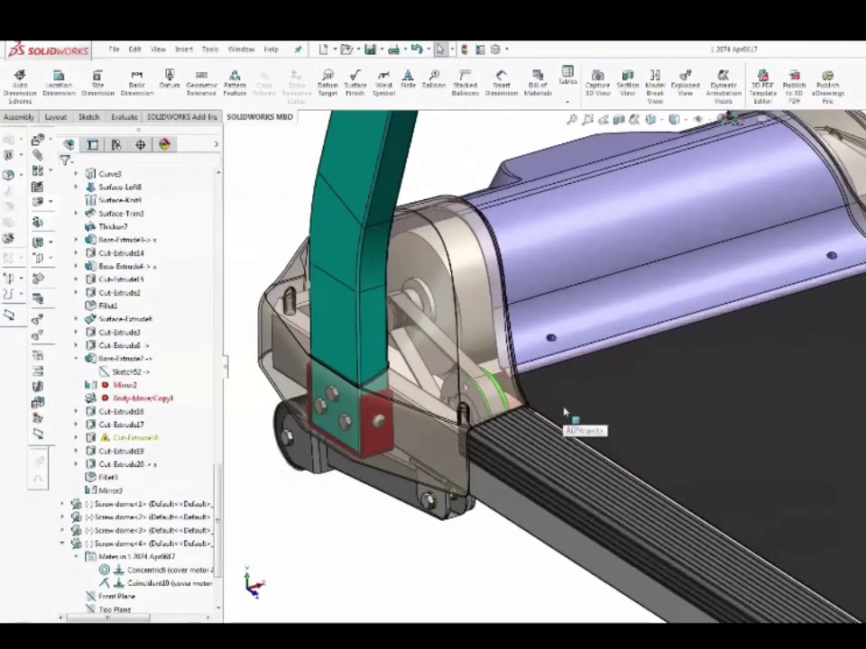
scroll(565, 411, "down", 2)
scroll(538, 386, "down", 2)
middle_click_drag(538, 386, 830, 185)
Switch to the cover motor Apr0617 part window and orbit it to a wide front view
left_click(245, 49)
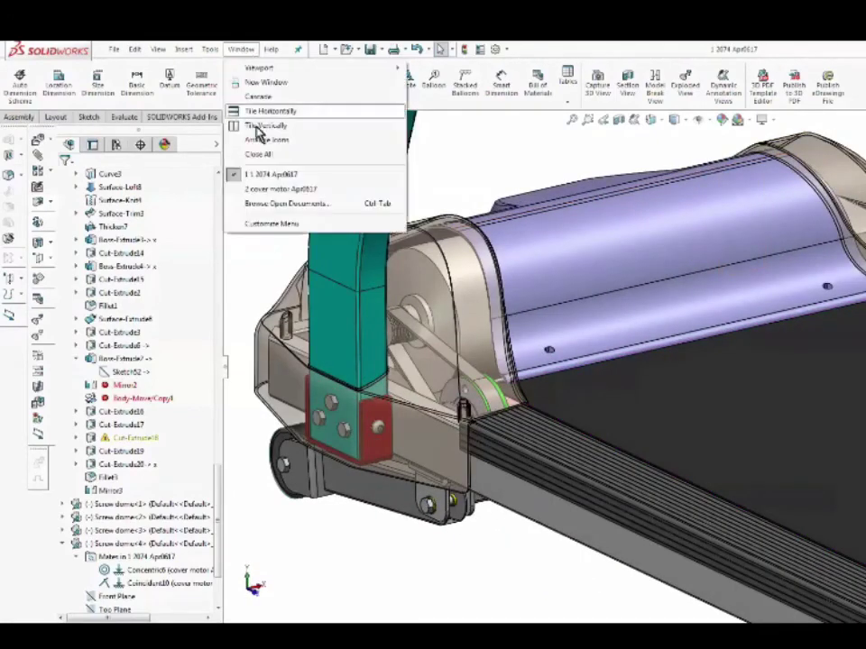
left_click(267, 192)
mouse_move(551, 440)
middle_mouse_down()
mouse_move(495, 491)
mouse_move(626, 456)
mouse_move(560, 264)
mouse_move(558, 276)
middle_mouse_up()
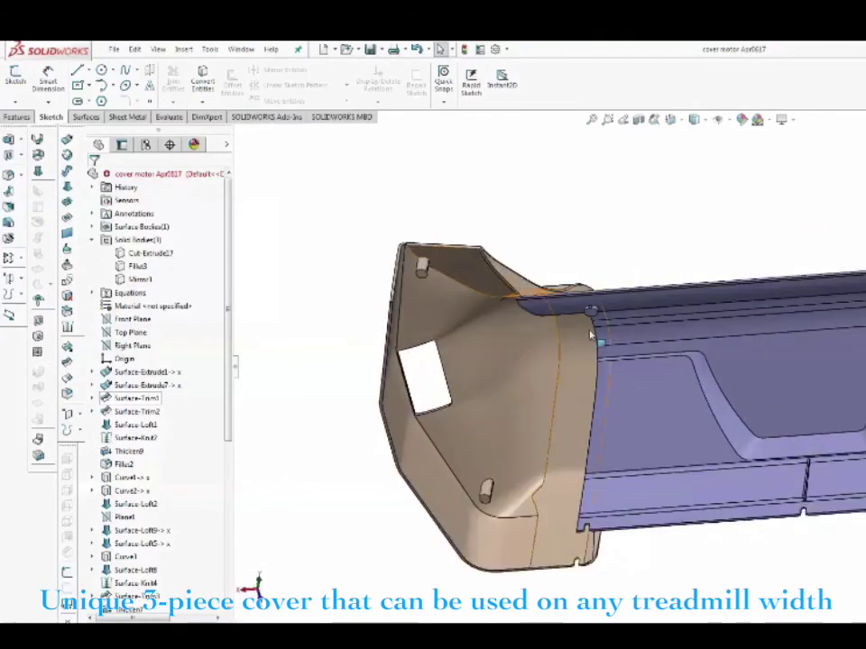